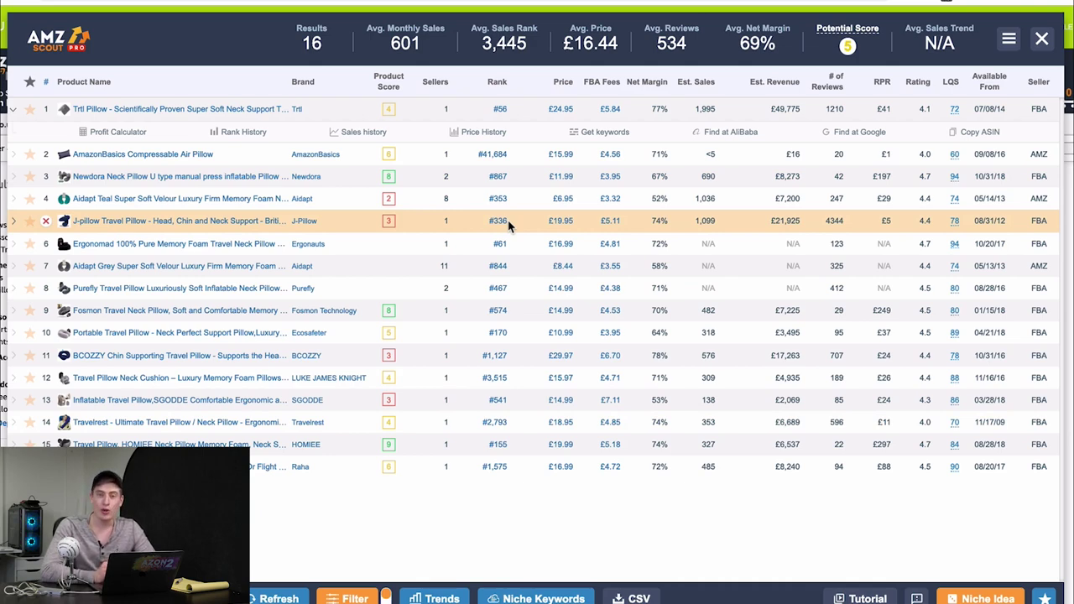
Step: Close the product research results and open the Newdora neck pillow and Aidapt Teal cushion listings in new tabs
click(1041, 38)
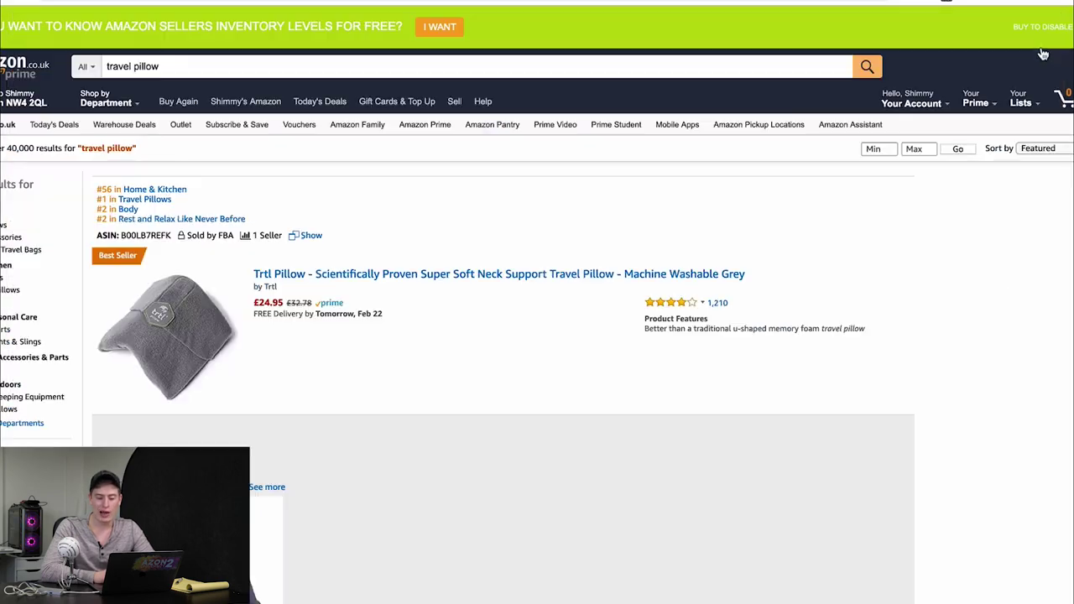
scroll(487, 278, down, 3)
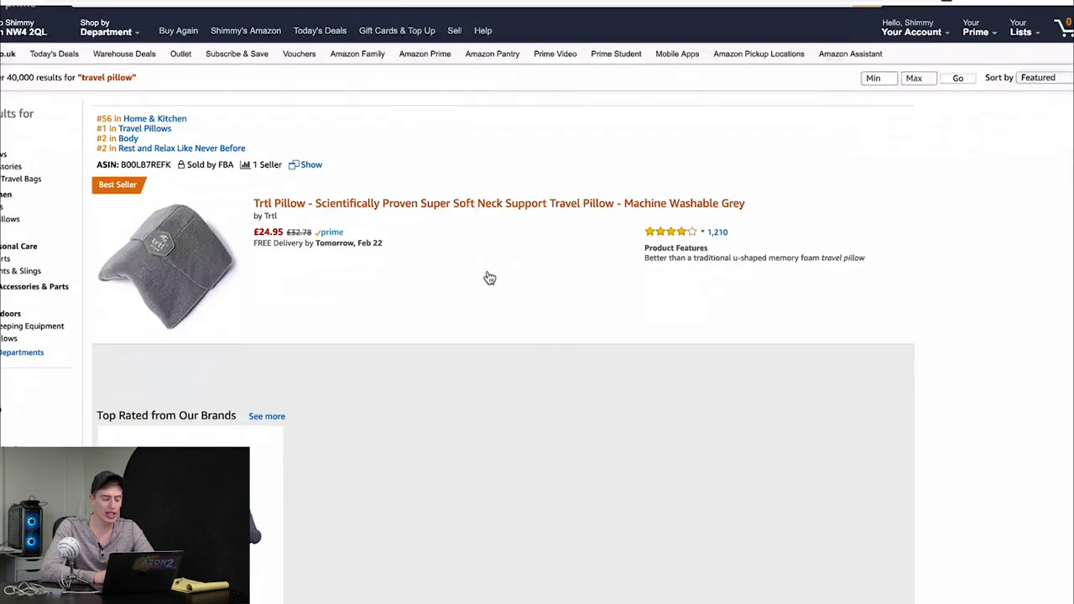
scroll(417, 373, down, 5)
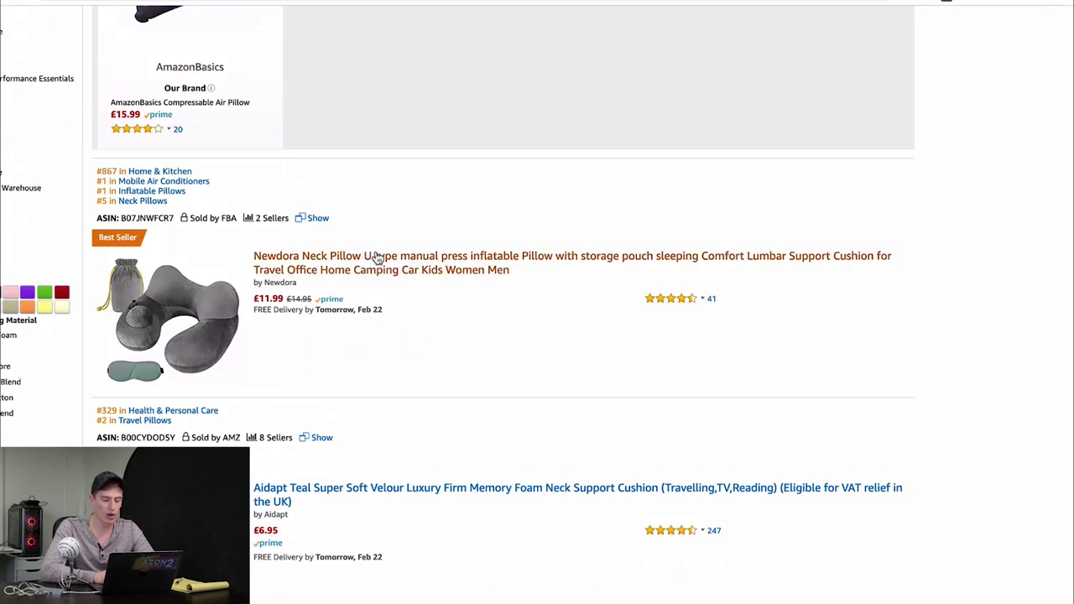
right_click(378, 258)
click(395, 259)
scroll(395, 263, down, 2)
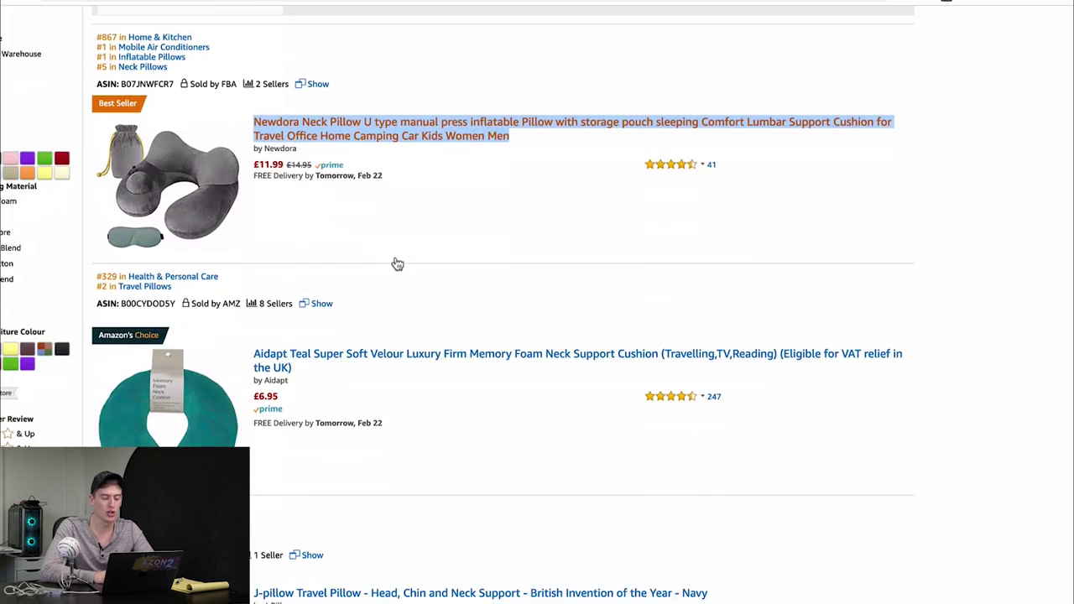
right_click(392, 366)
click(419, 370)
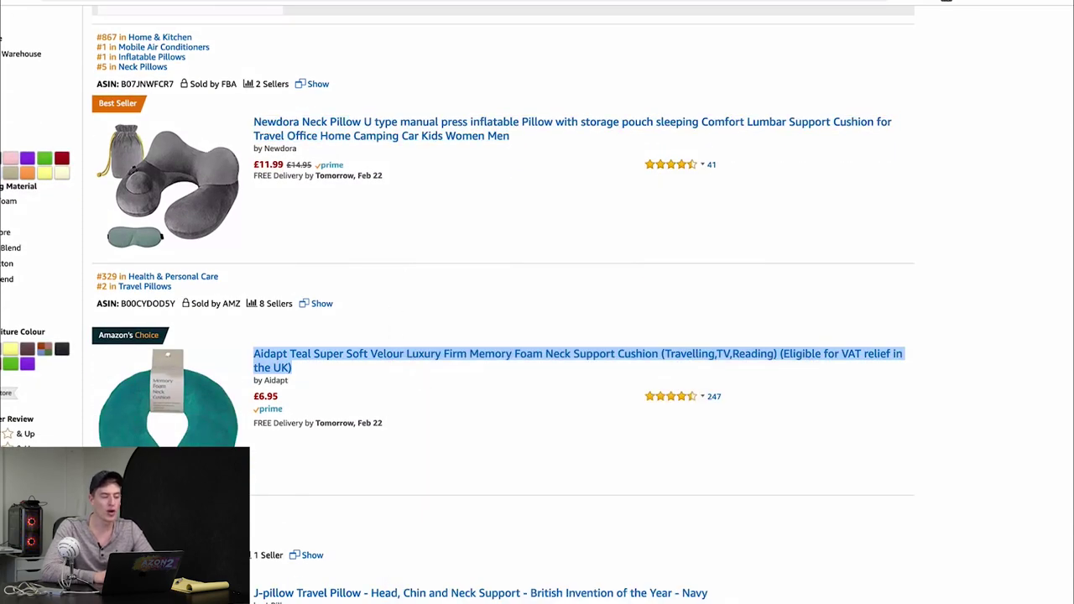
Step: Switch to the Newdora neck pillow listing and examine its product information, best sellers rank and revenue calculator
key(ctrl+Tab)
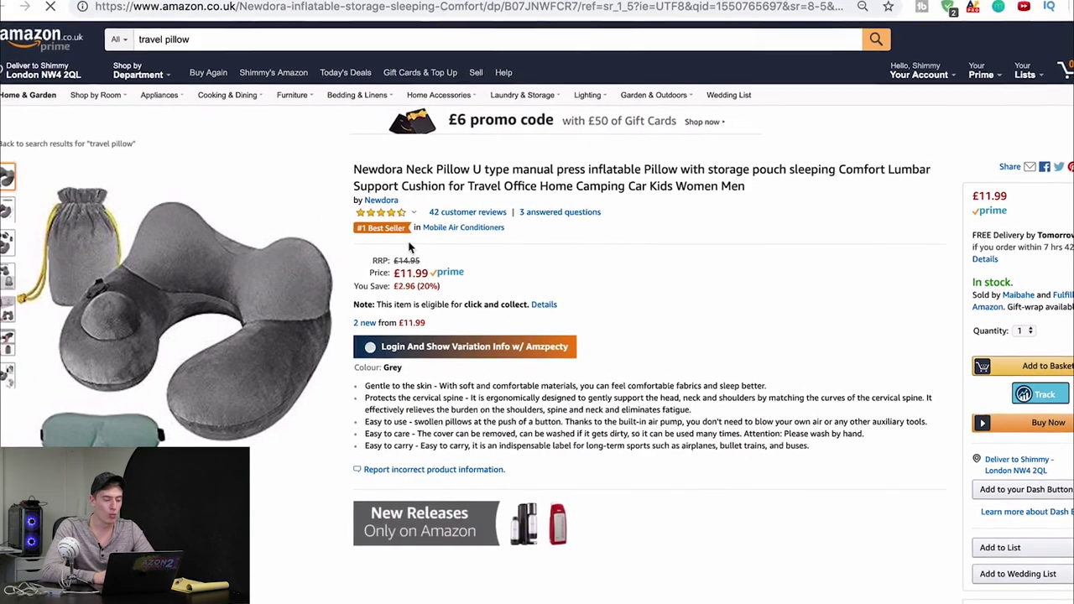
scroll(421, 252, down, 8)
scroll(421, 252, down, 15)
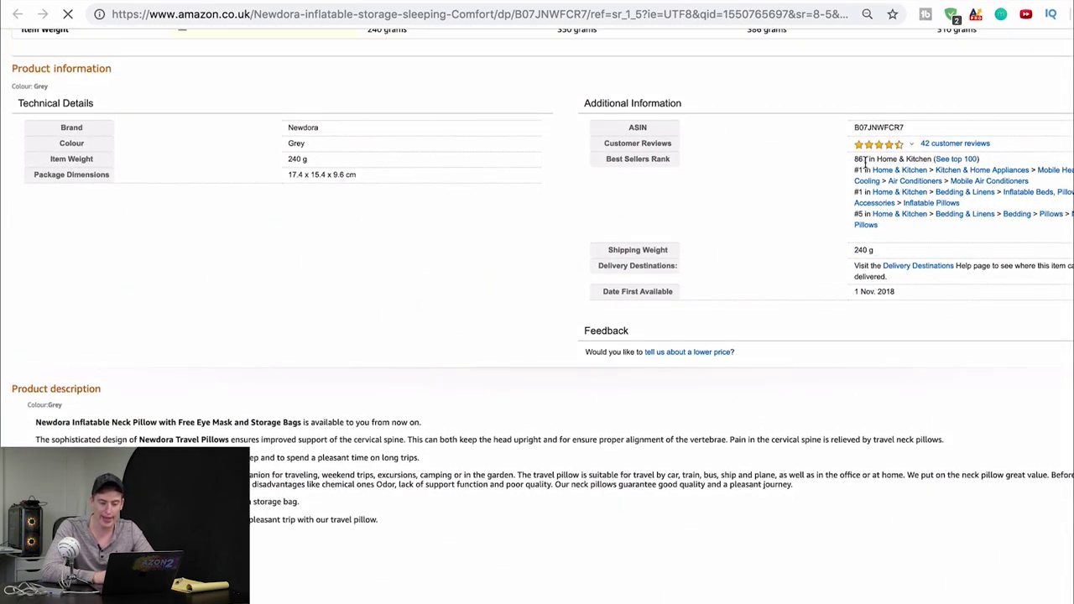
scroll(864, 163, up, 20)
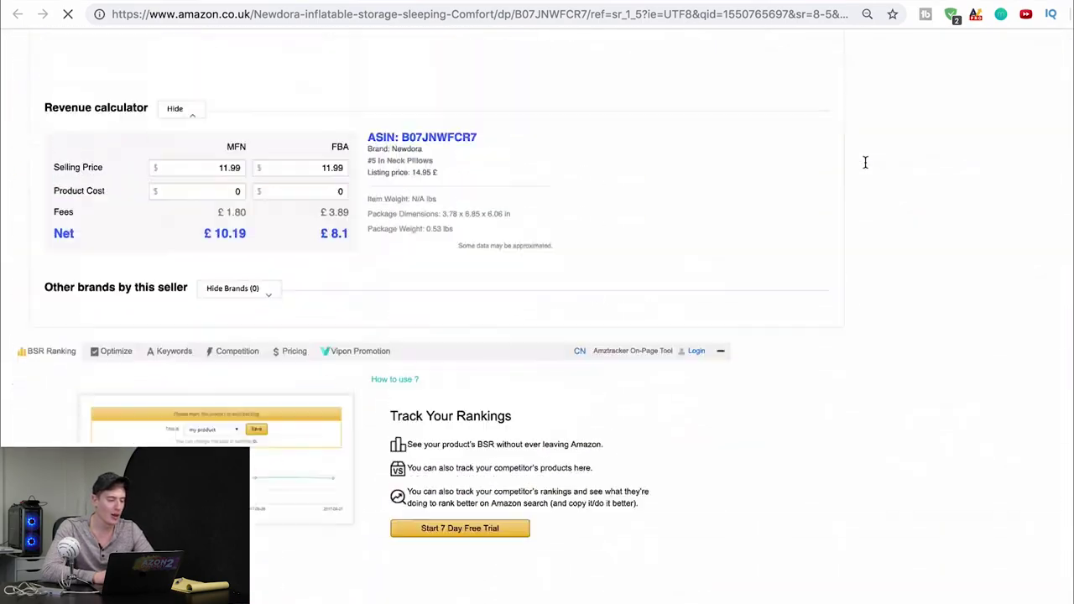
scroll(867, 168, up, 4)
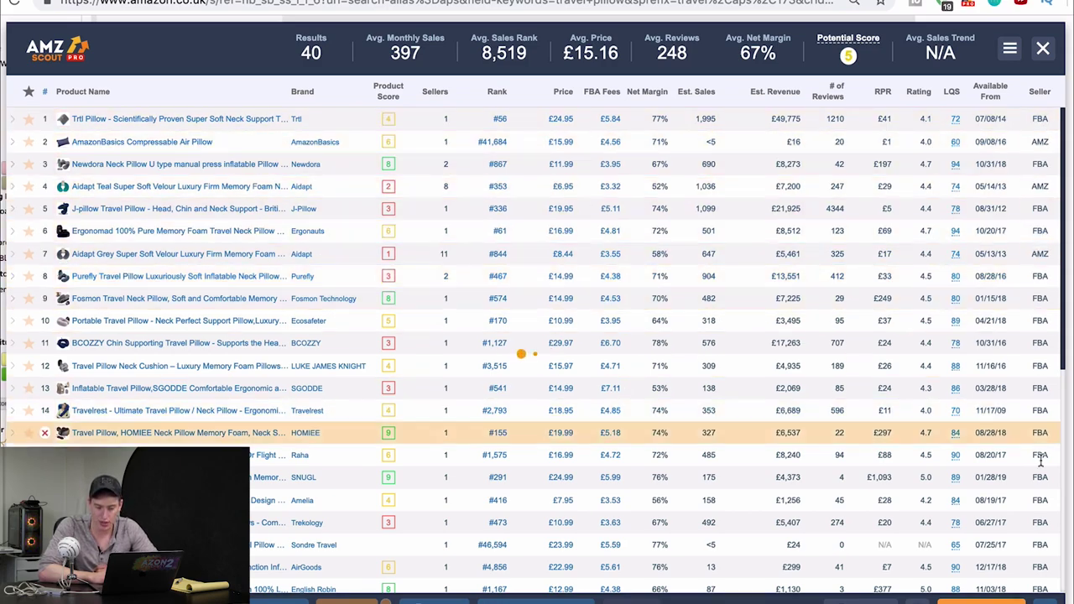
Step: Open the profit calculator for the Aidapt Teal memory foam cushion and set the product cost to £1.50
scroll(1038, 457, down, 5)
scroll(1038, 460, down, 2)
scroll(1040, 463, up, 8)
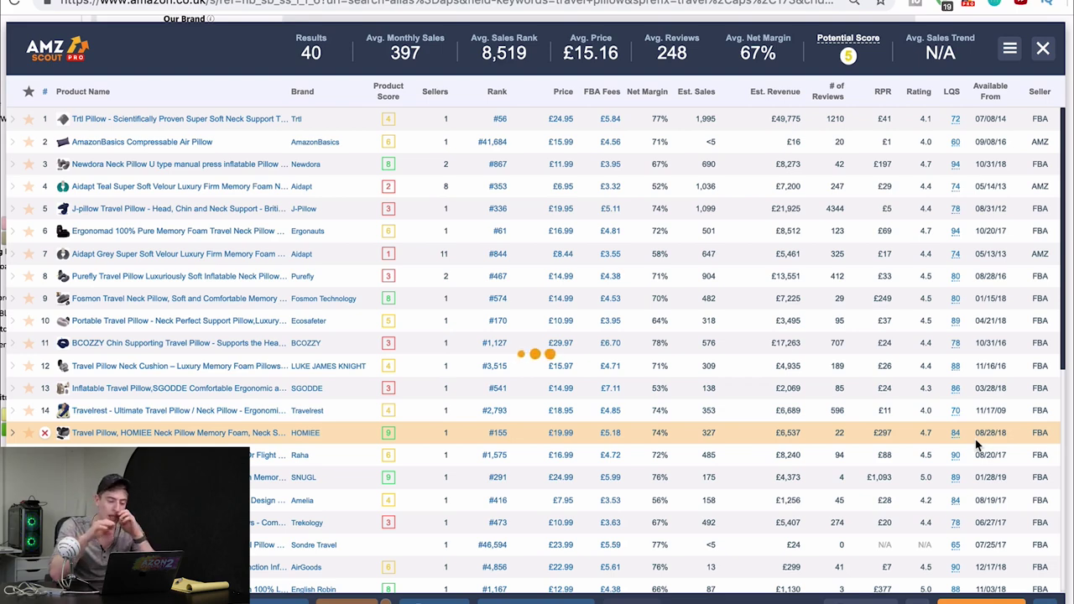
click(605, 191)
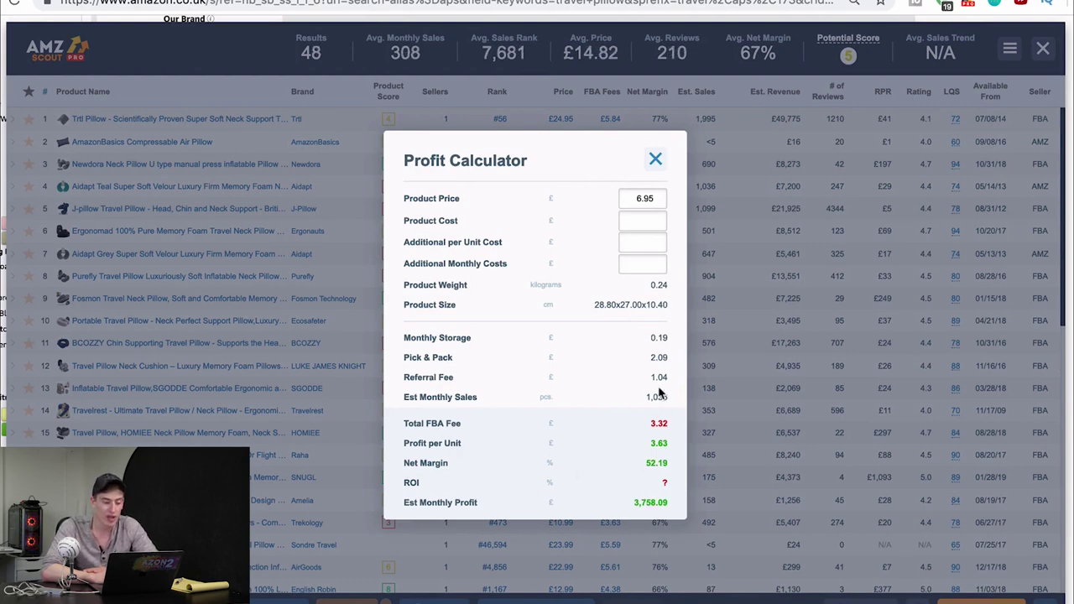
click(637, 220)
text(1)
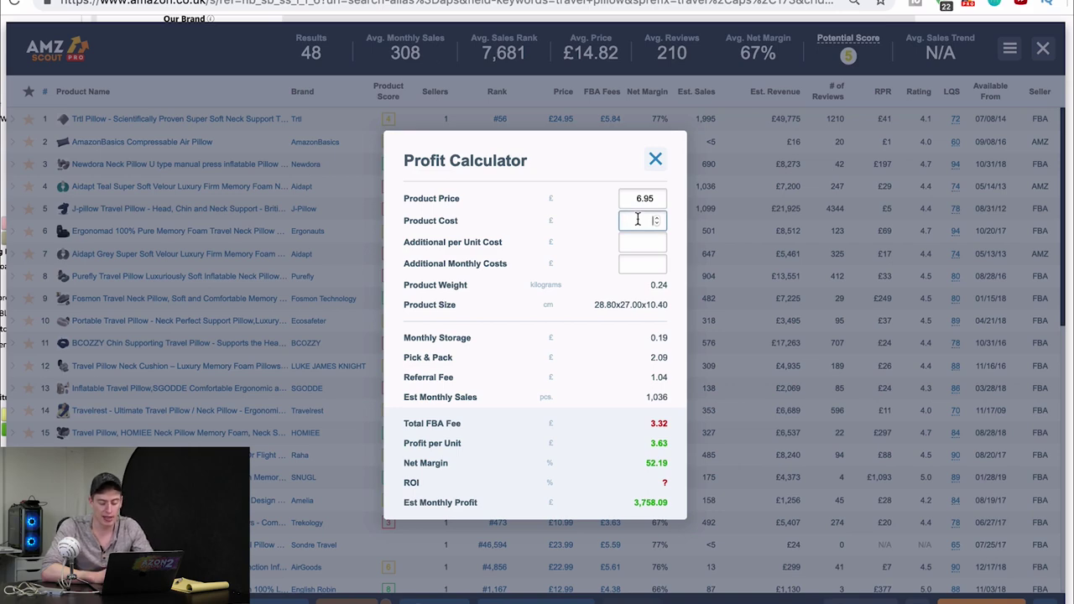
text(.50)
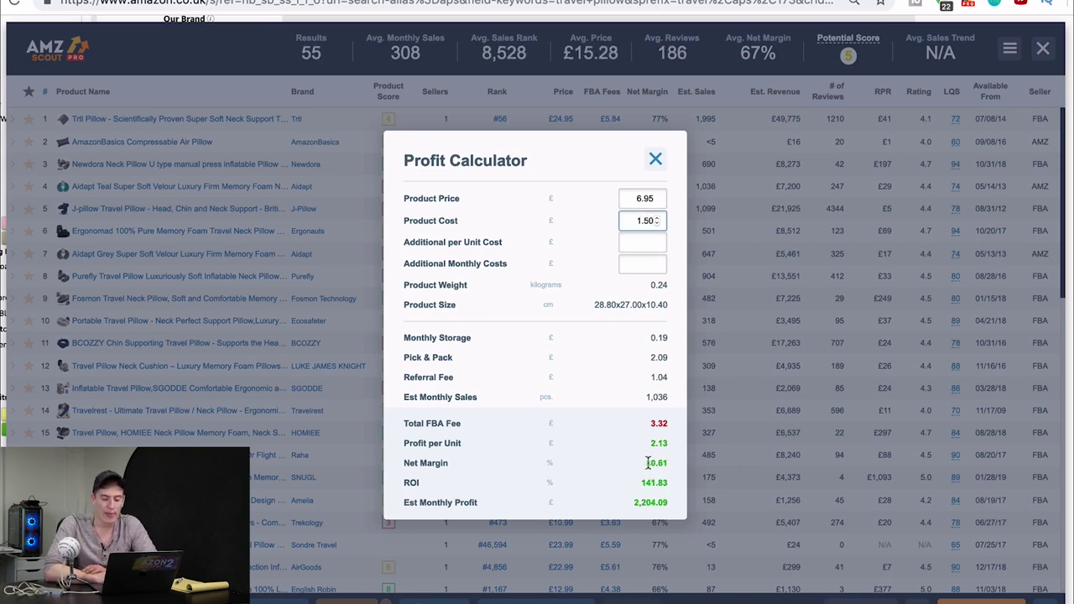
Step: Set the product price to £14.95 in the profit calculator, check the estimated profit, and close the calculator
click(643, 199)
key(BackSpace)
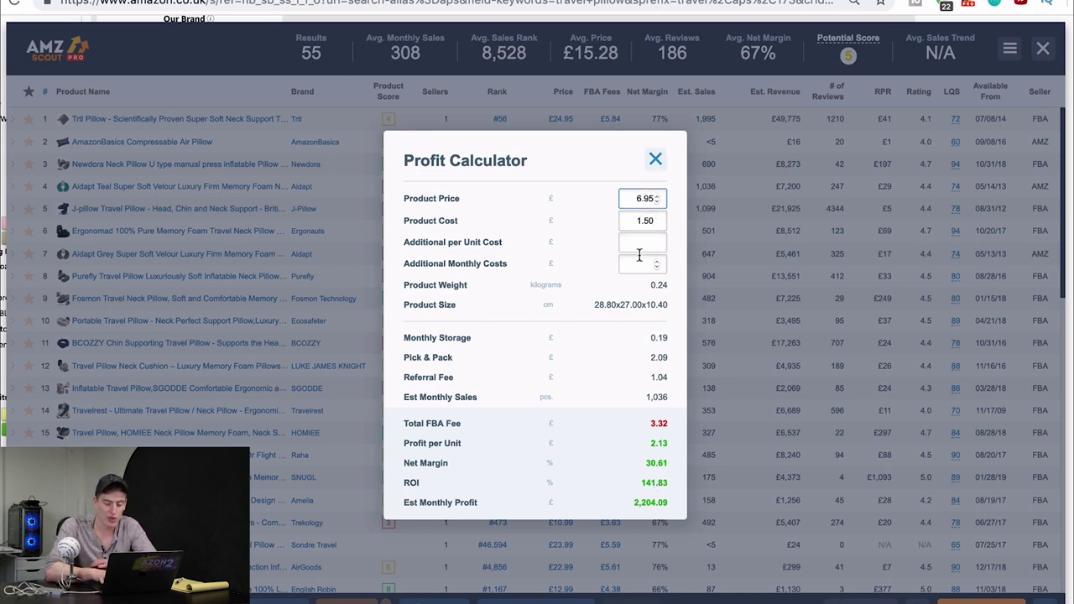
text(14)
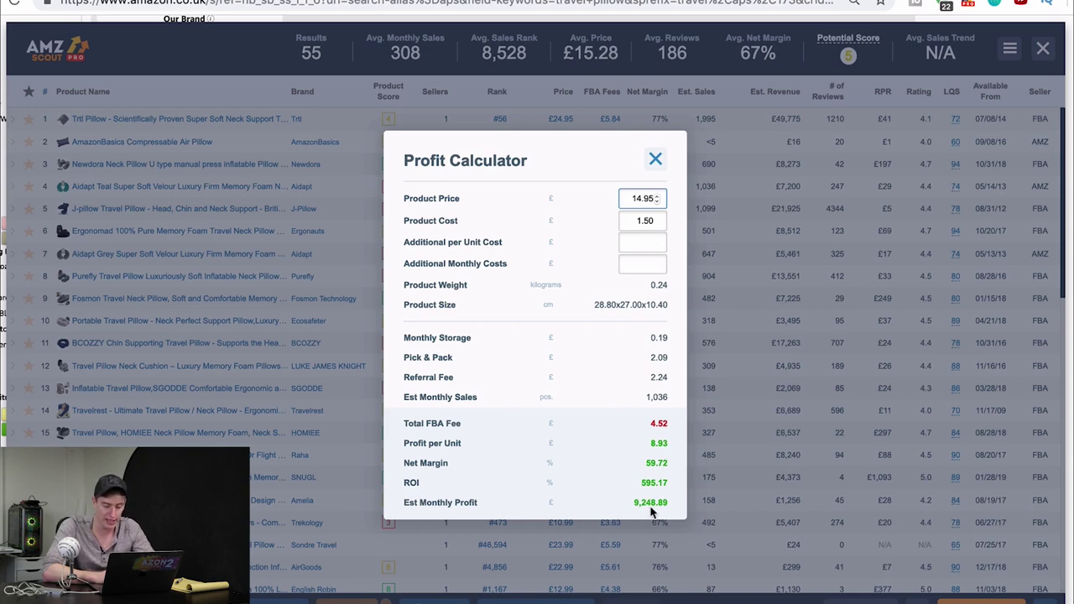
click(656, 159)
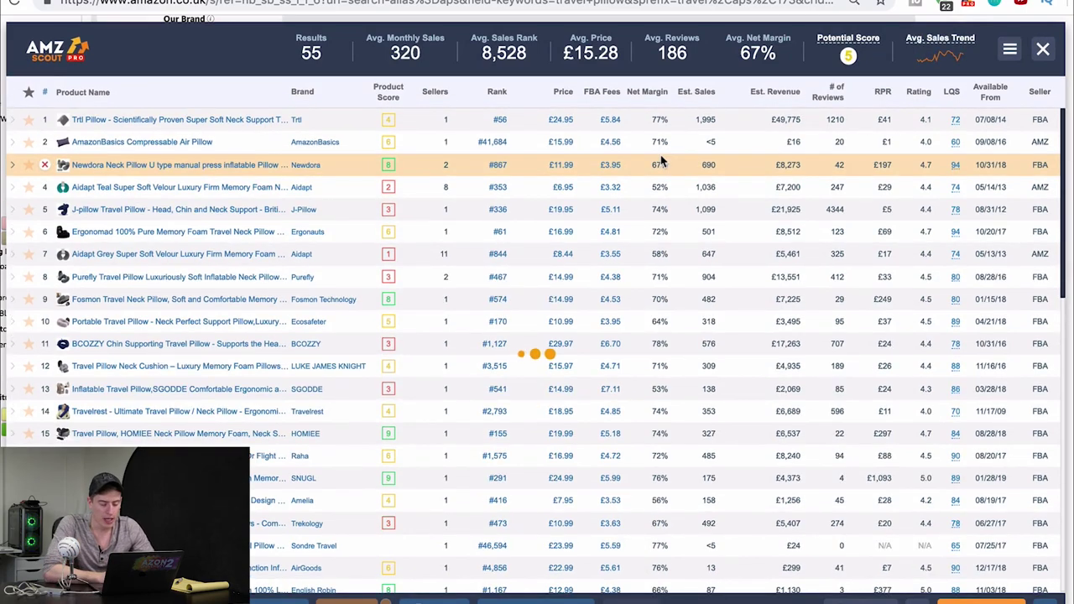
Step: Review the travel pillow results table, comparing rank, price, estimated sales and reviews across the products
scroll(516, 289, down, 10)
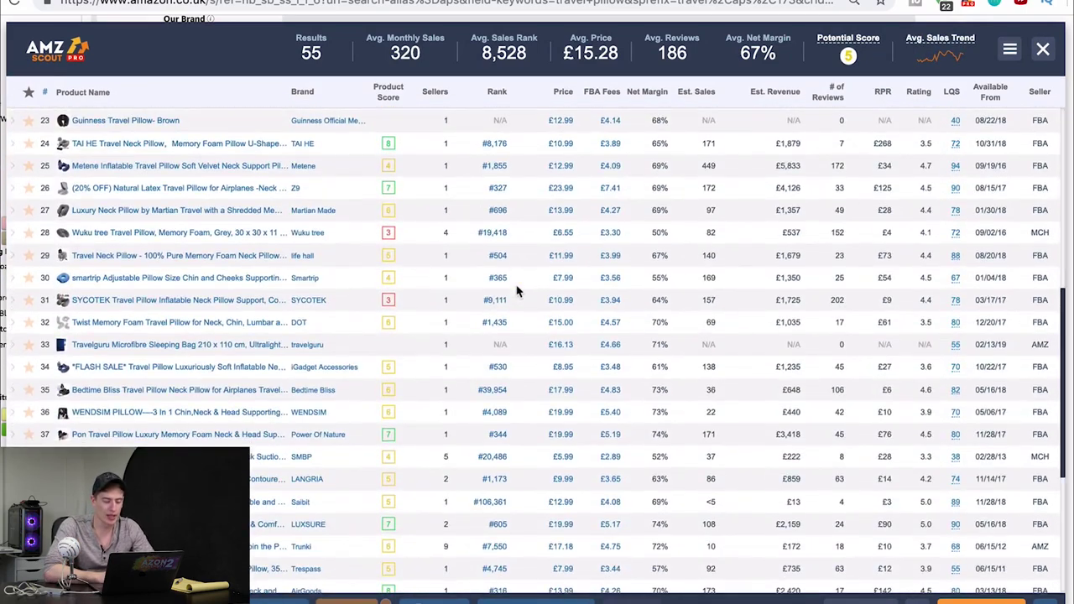
scroll(516, 290, up, 10)
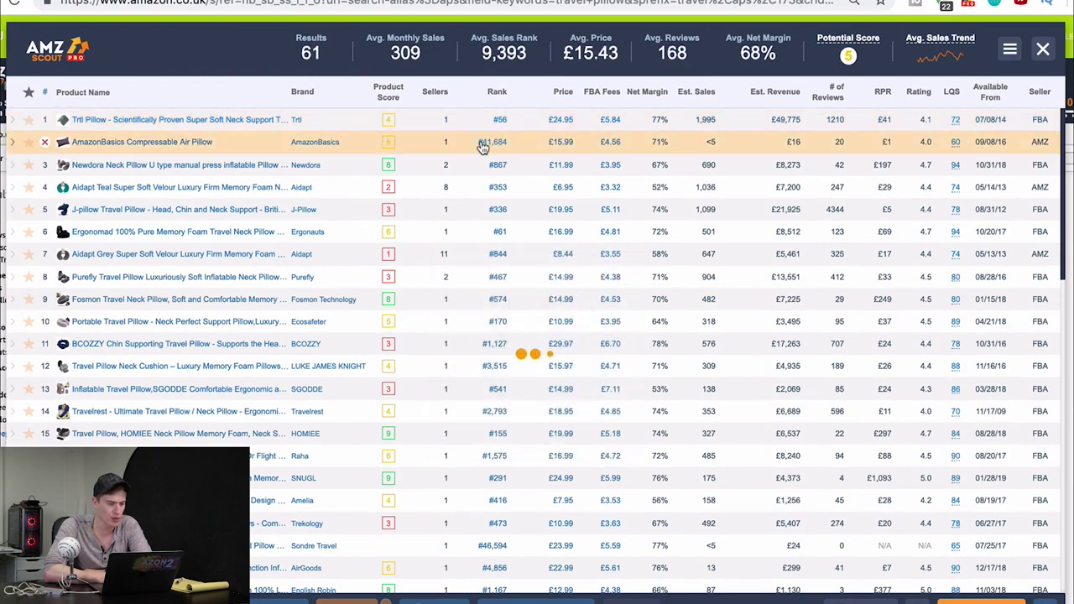
mouse_move(482, 147)
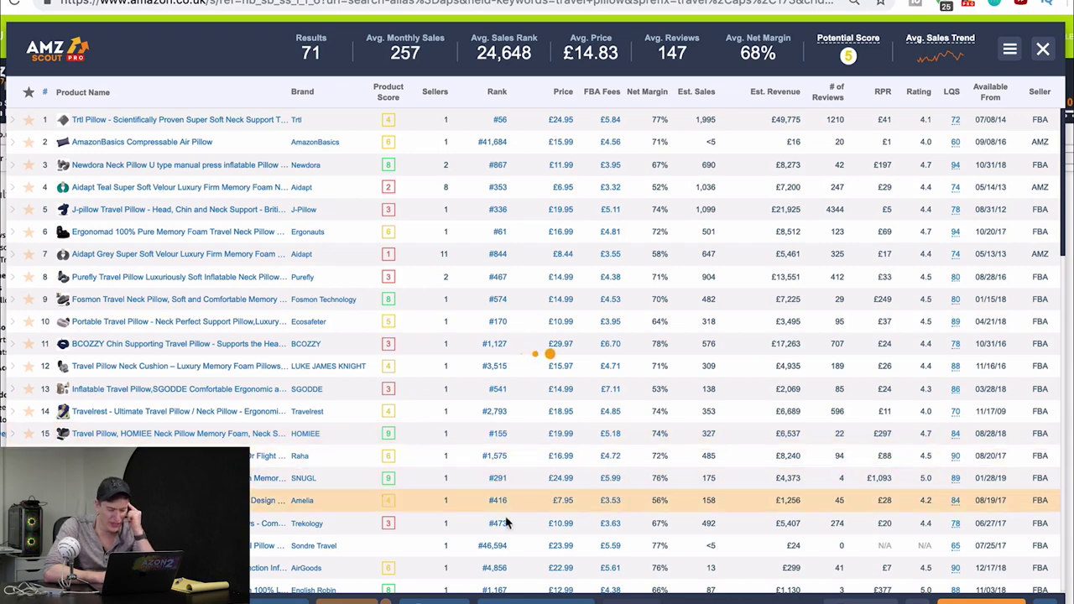
scroll(508, 524, down, 1)
scroll(508, 541, down, 2)
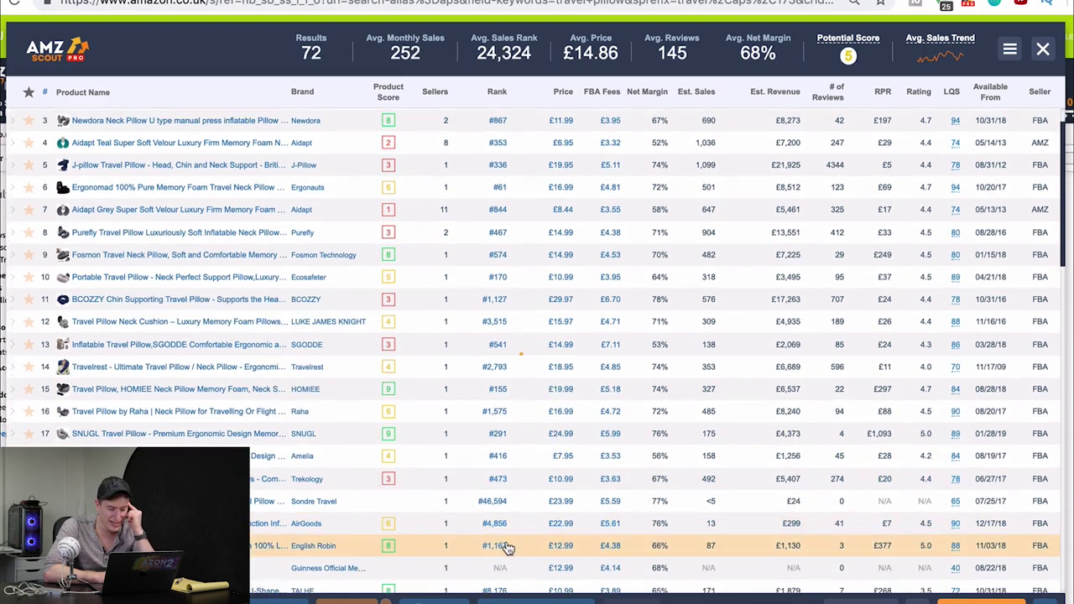
scroll(507, 547, up, 2)
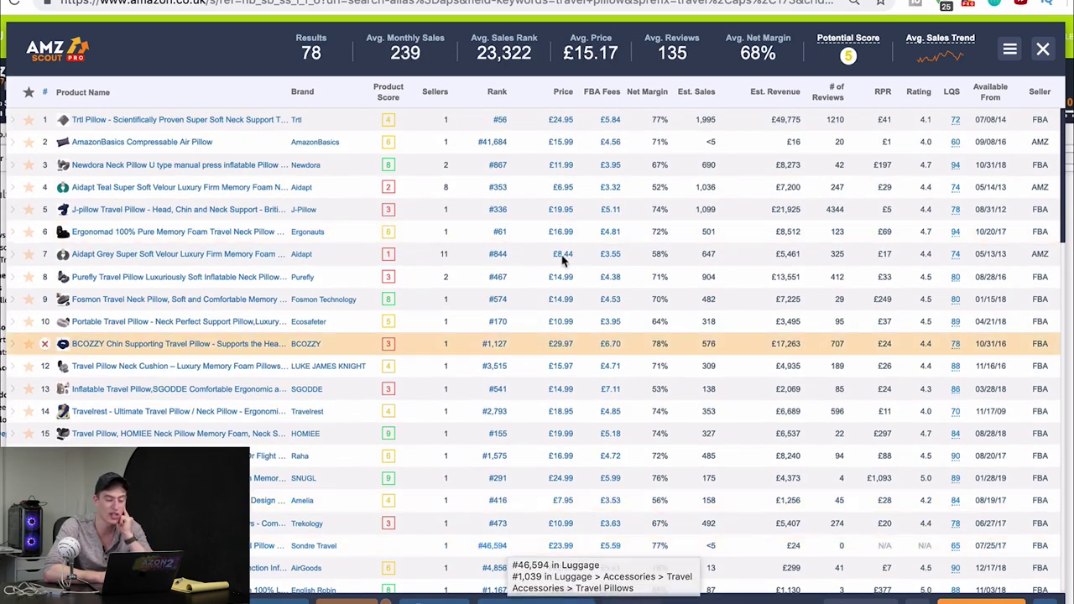
mouse_move(470, 258)
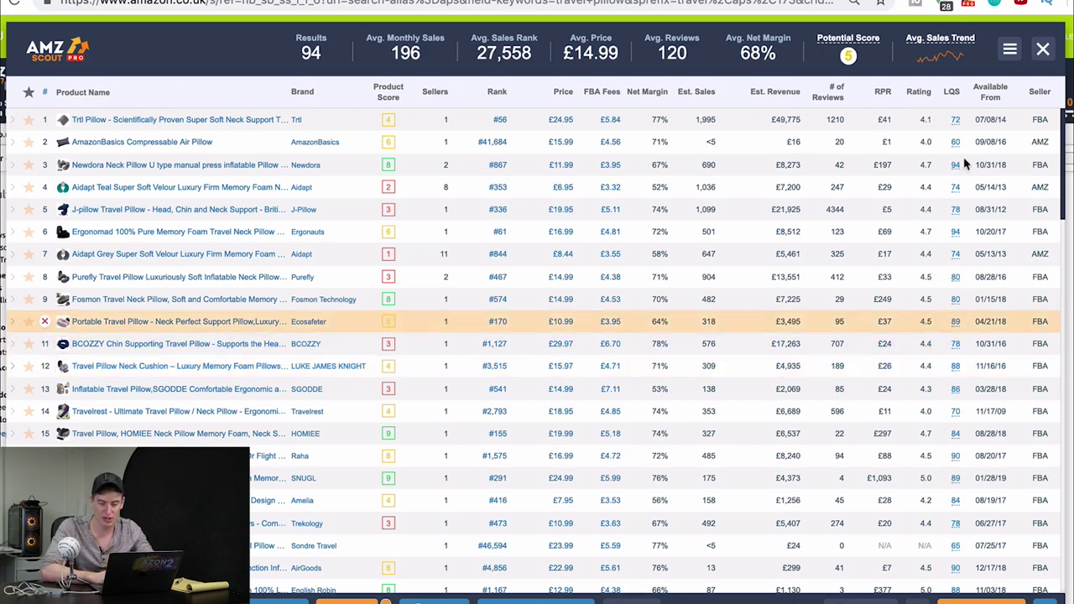
Step: Close the product research results and open the Trtl Pillow and Newdora neck pillow listings in new tabs
click(1042, 52)
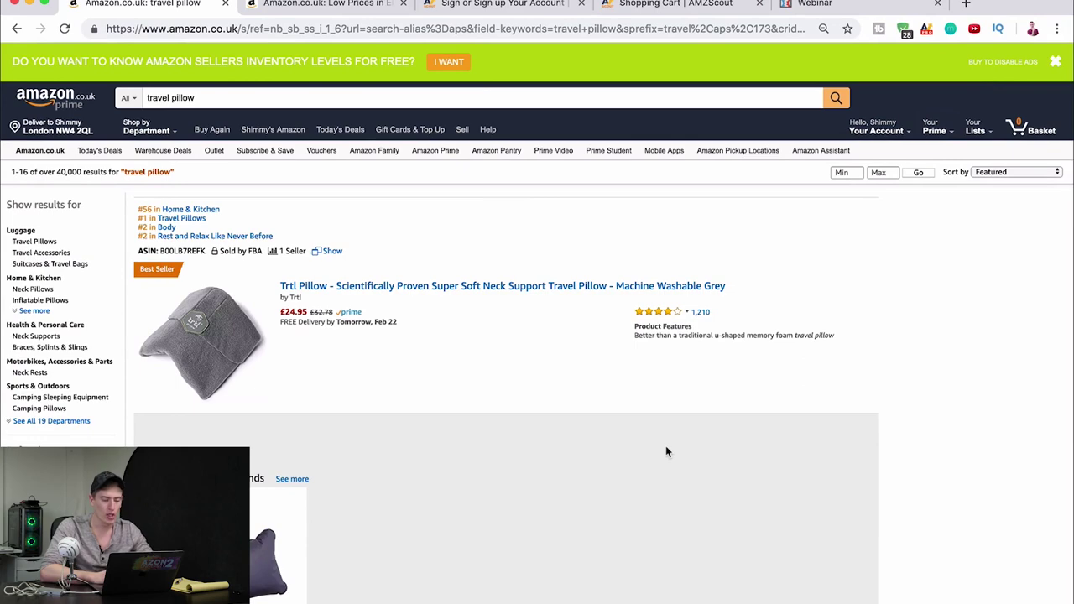
right_click(460, 286)
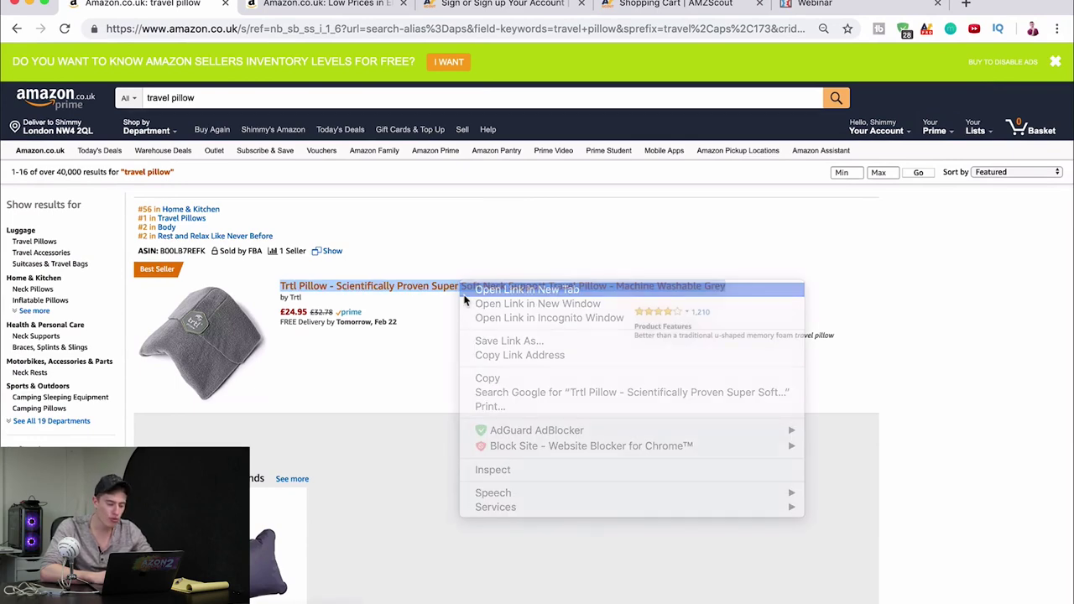
click(464, 293)
scroll(465, 299, down, 5)
right_click(445, 356)
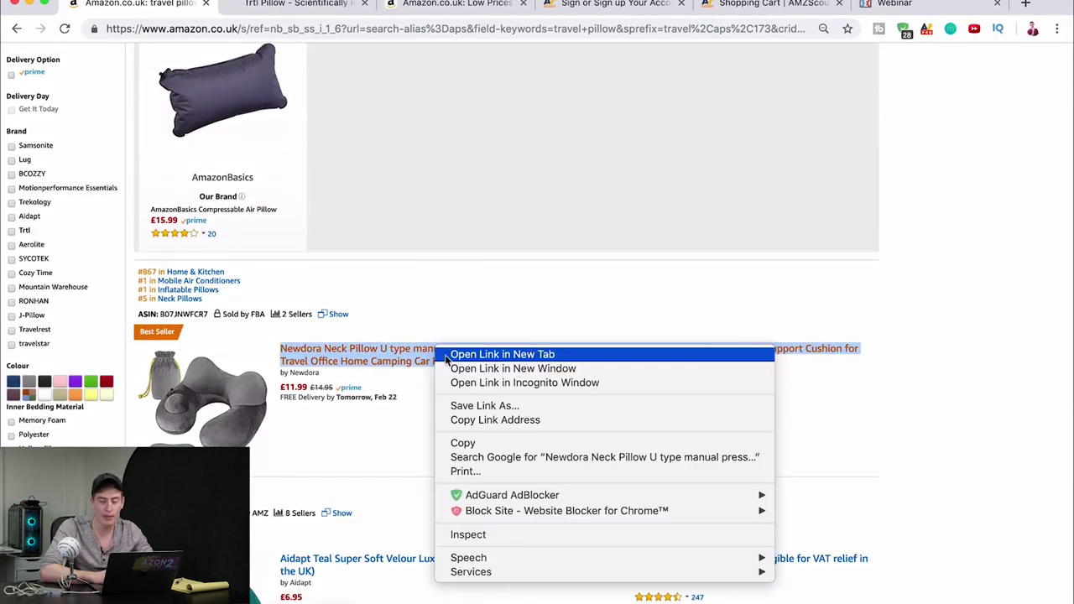
click(469, 354)
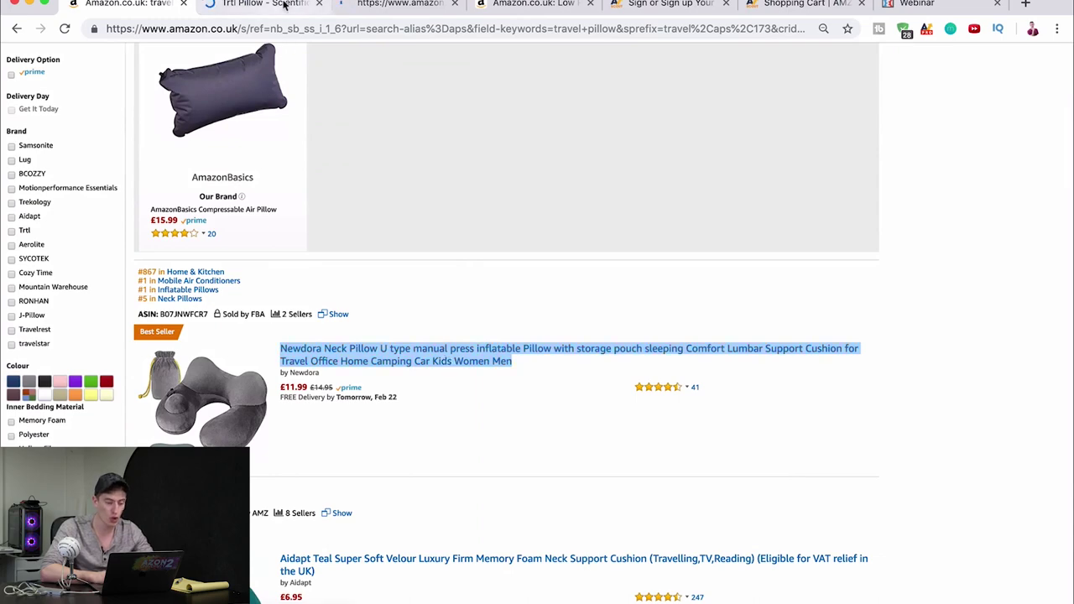
Step: Switch to the Trtl Pillow listing and read its title, price, colour options and feature bullet points
click(283, 5)
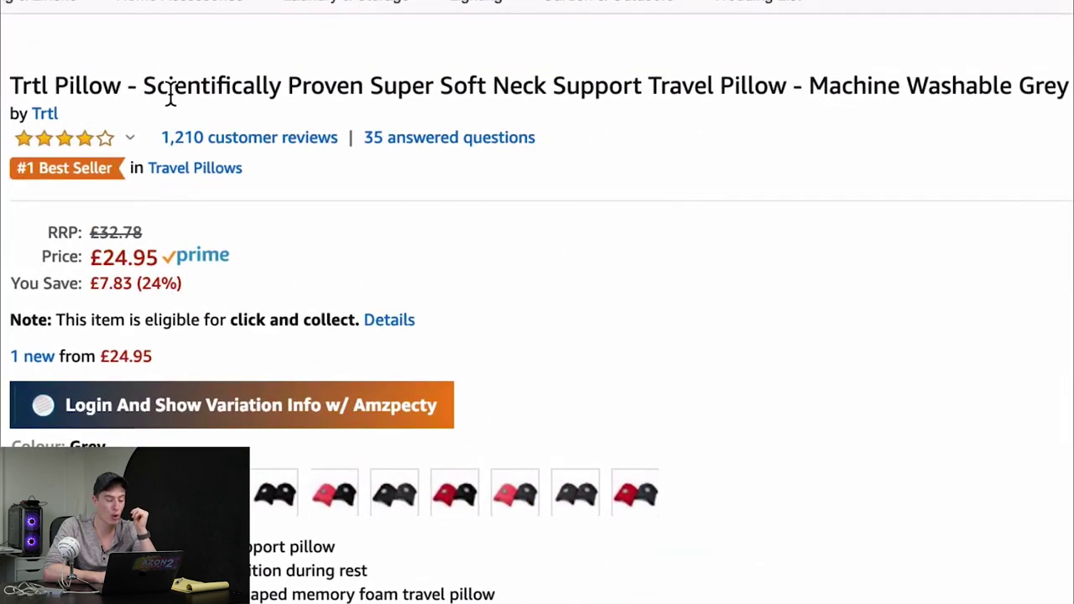
scroll(171, 94, down, 2)
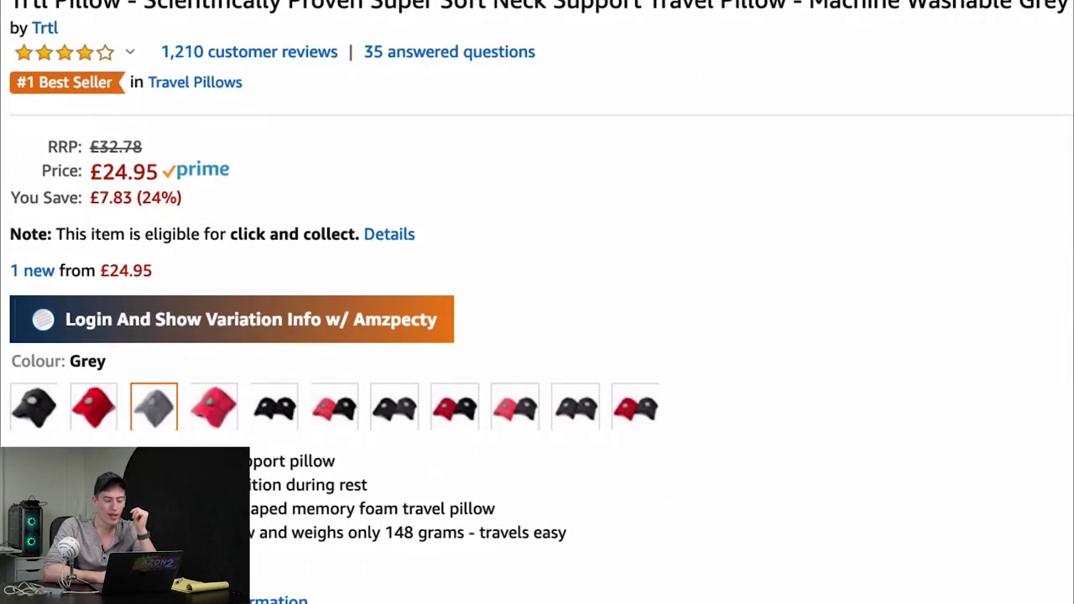
drag(218, 556, 34, 460)
scroll(233, 411, down, 10)
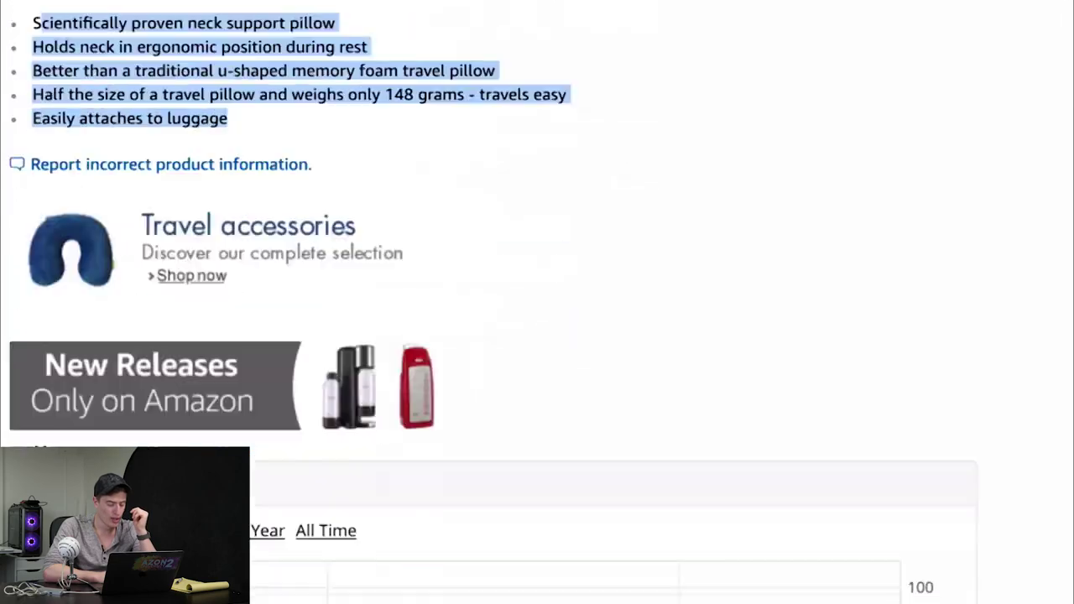
Step: Examine the rest of the Trtl Pillow listing, including its price history, revenue calculator, related products and manufacturer content
scroll(233, 411, down, 10)
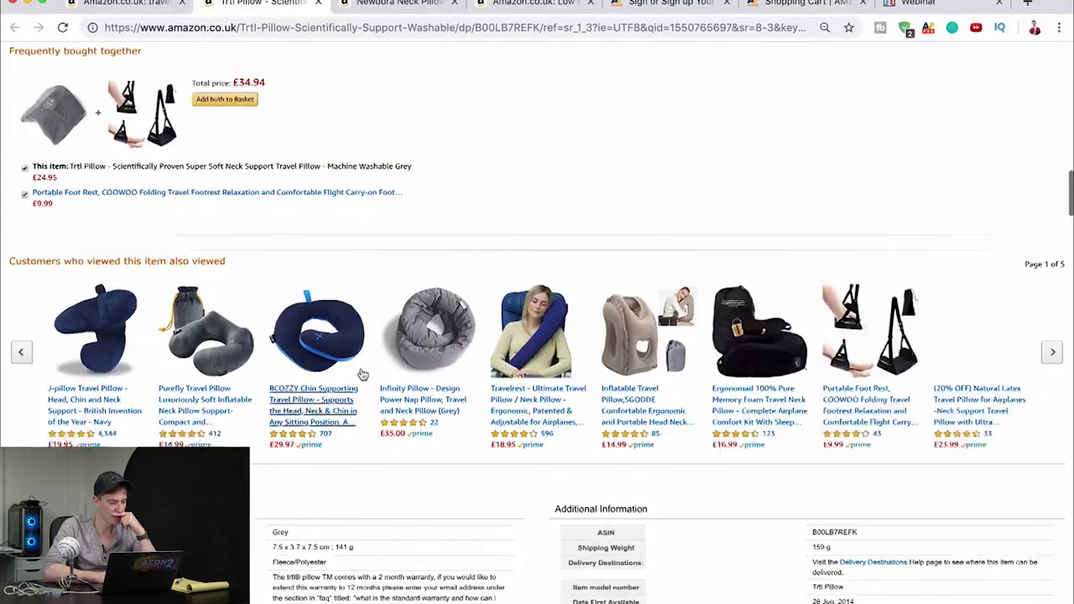
scroll(362, 373, down, 15)
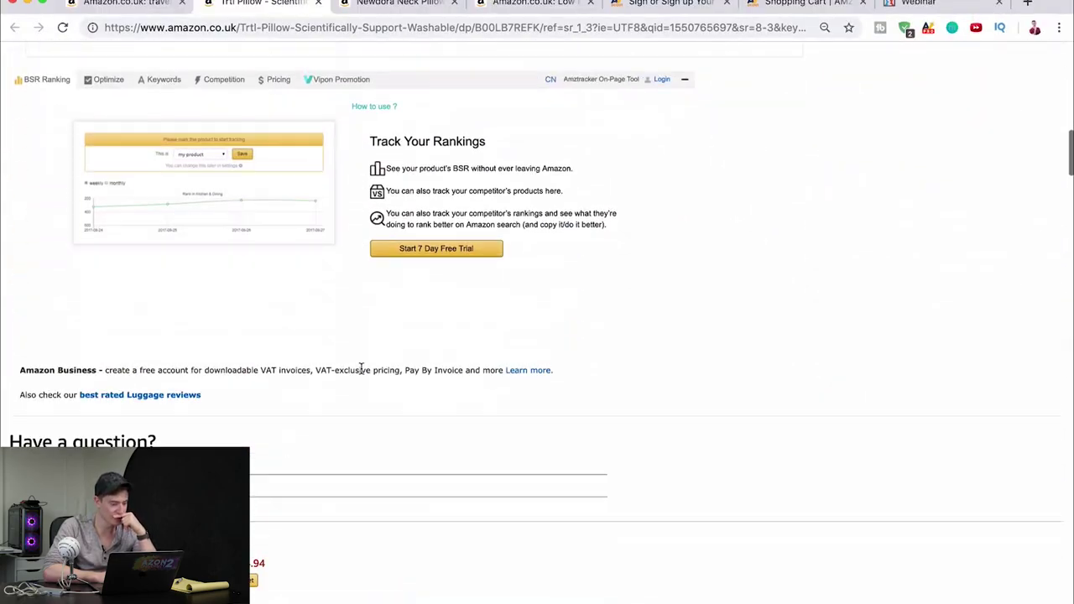
scroll(361, 369, down, 3)
scroll(362, 369, up, 8)
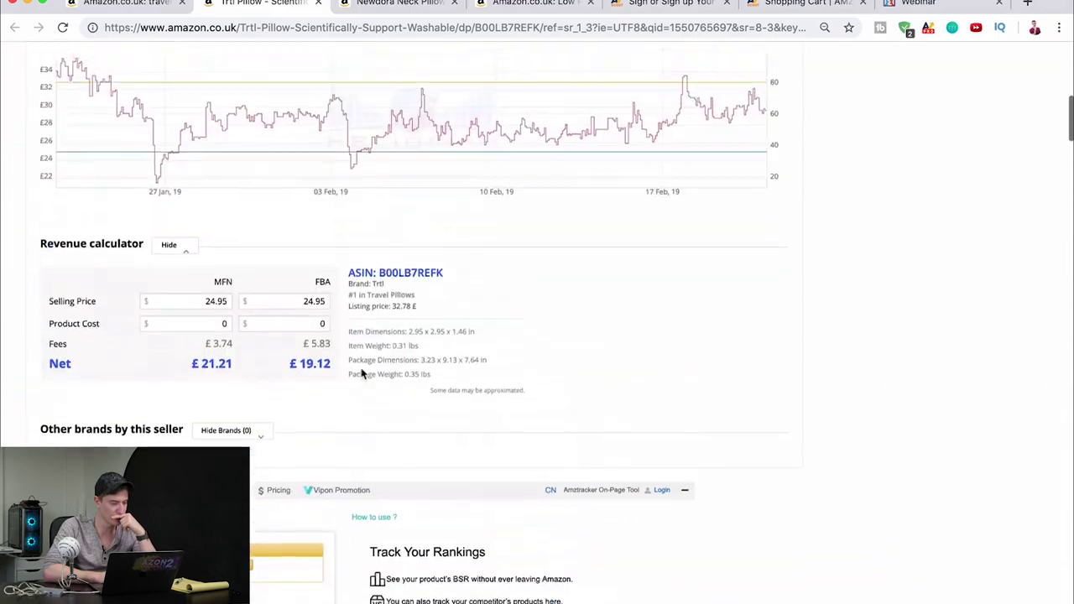
scroll(362, 369, down, 7)
scroll(361, 369, down, 10)
scroll(362, 374, up, 2)
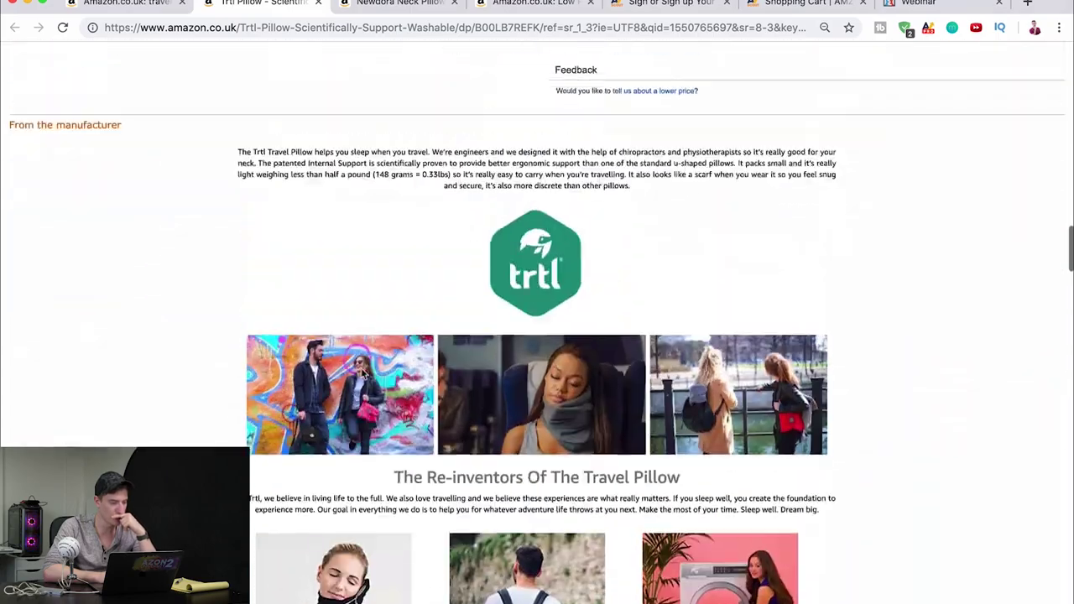
scroll(361, 374, down, 18)
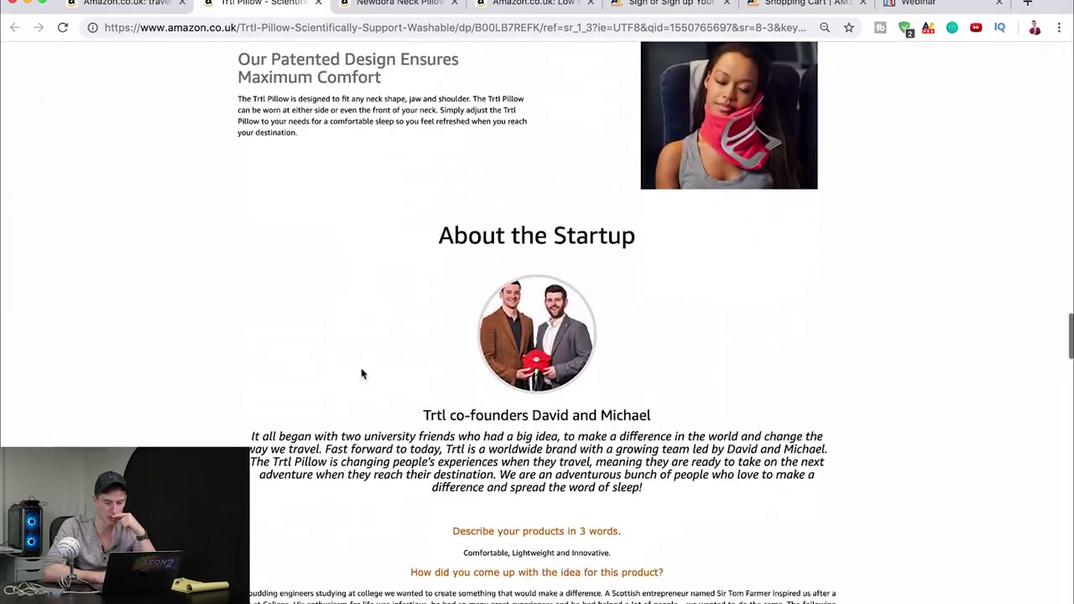
scroll(362, 374, up, 15)
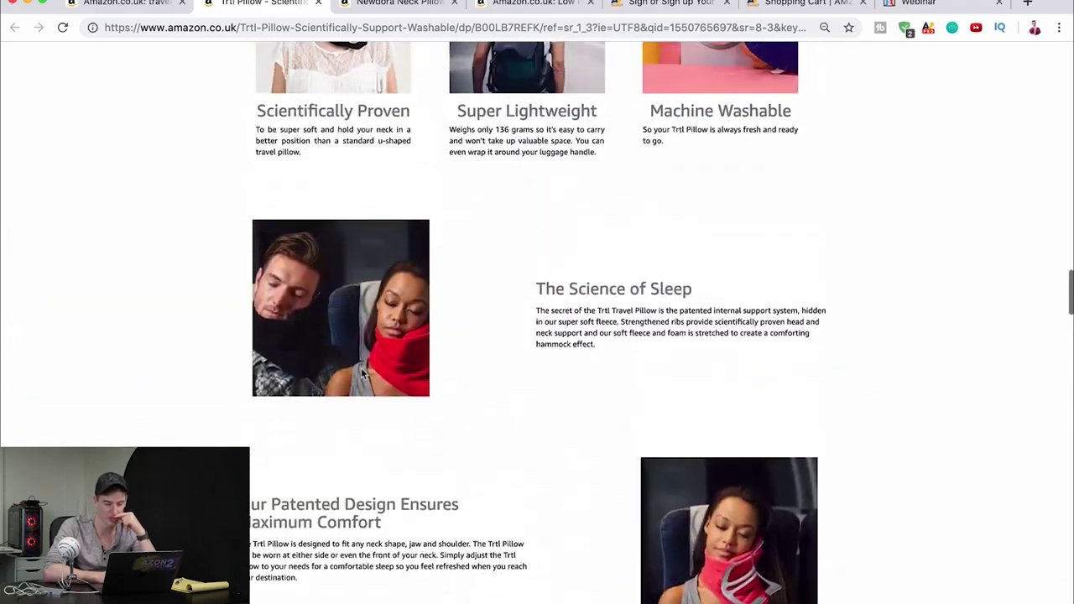
Step: Read the Trtl Pillow manufacturer section again, from the brand introduction through to the About the Startup story
scroll(361, 373, up, 5)
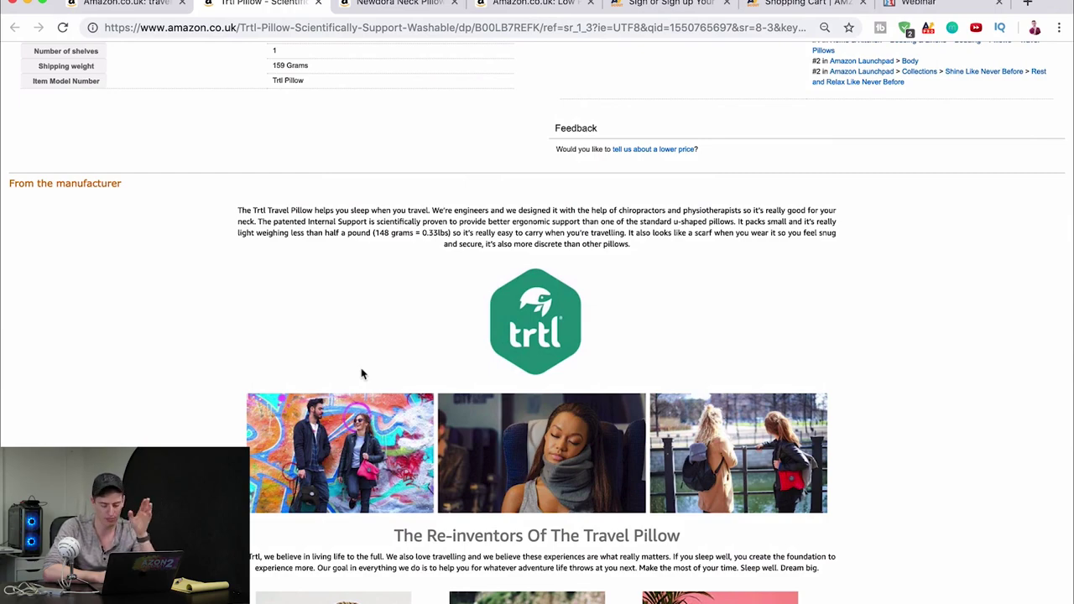
scroll(362, 373, down, 10)
scroll(362, 374, down, 2)
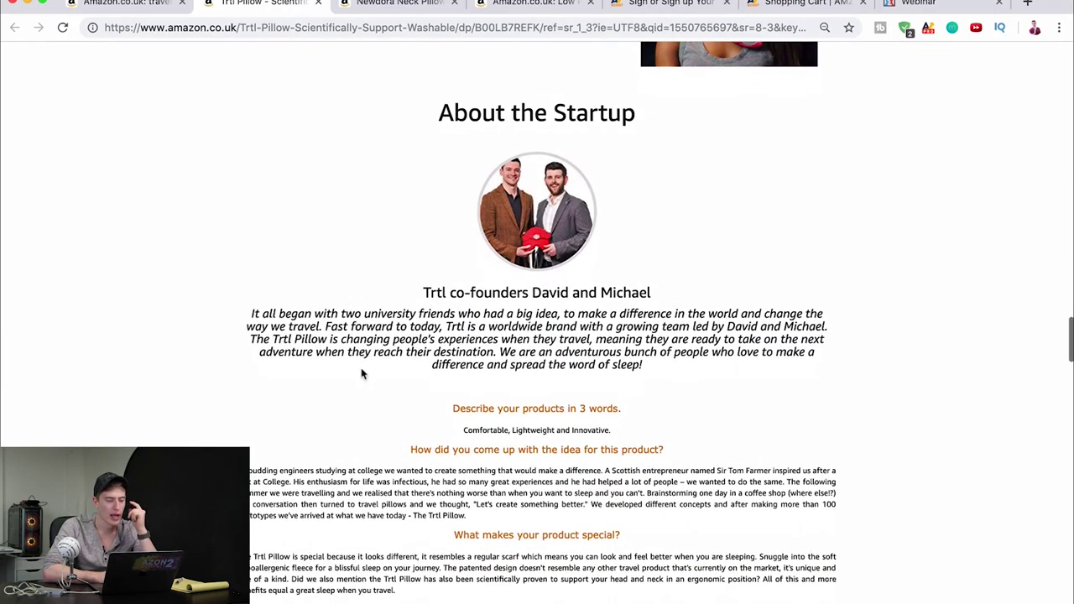
Step: Switch to the Newdora neck pillow listing and view its folding and inflating instruction images
click(373, 4)
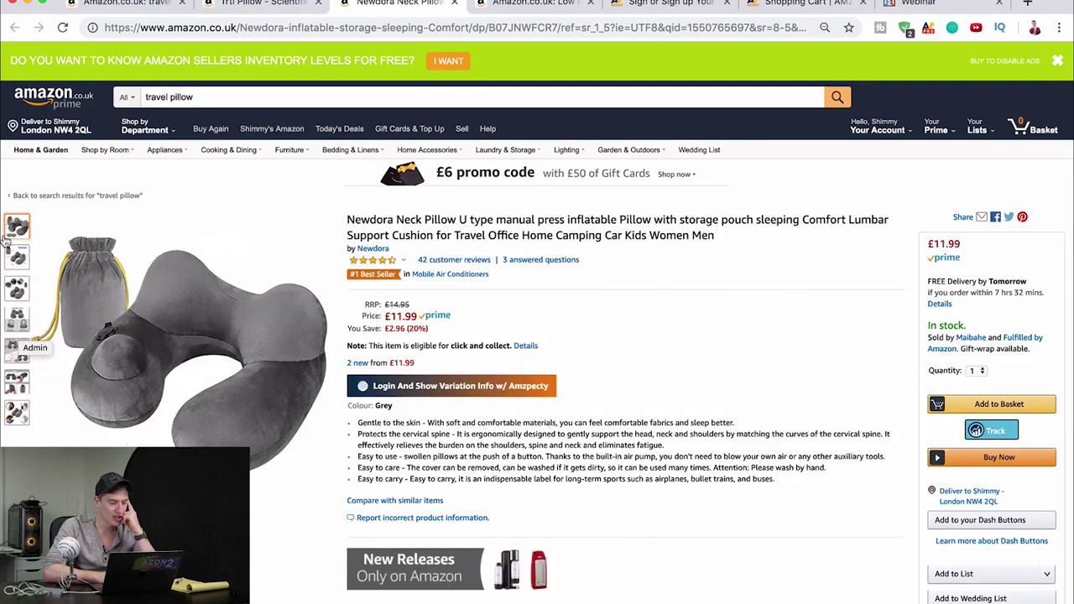
mouse_move(112, 342)
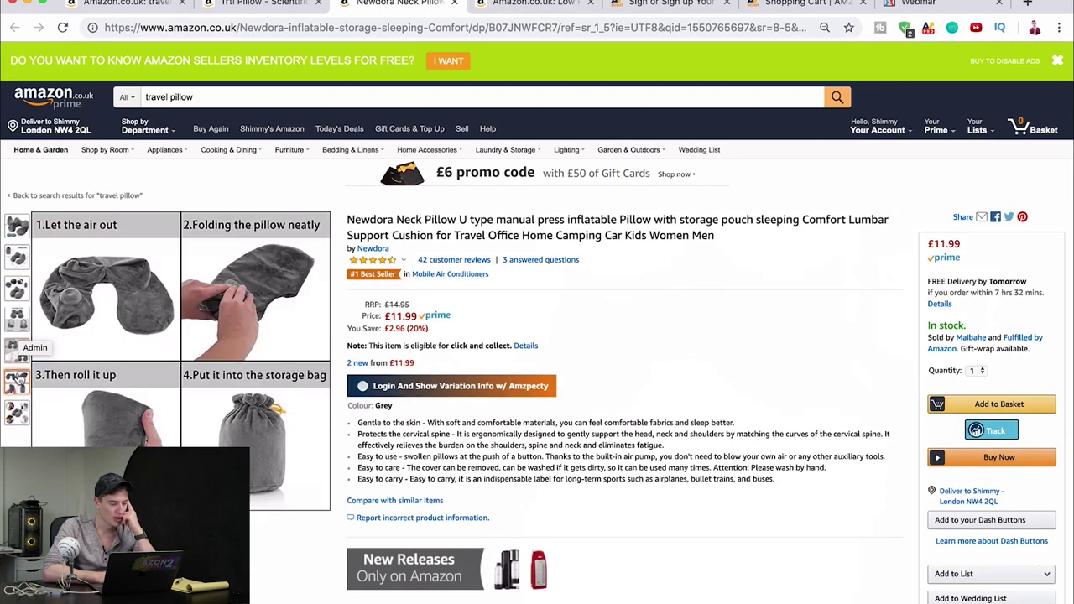
mouse_move(151, 431)
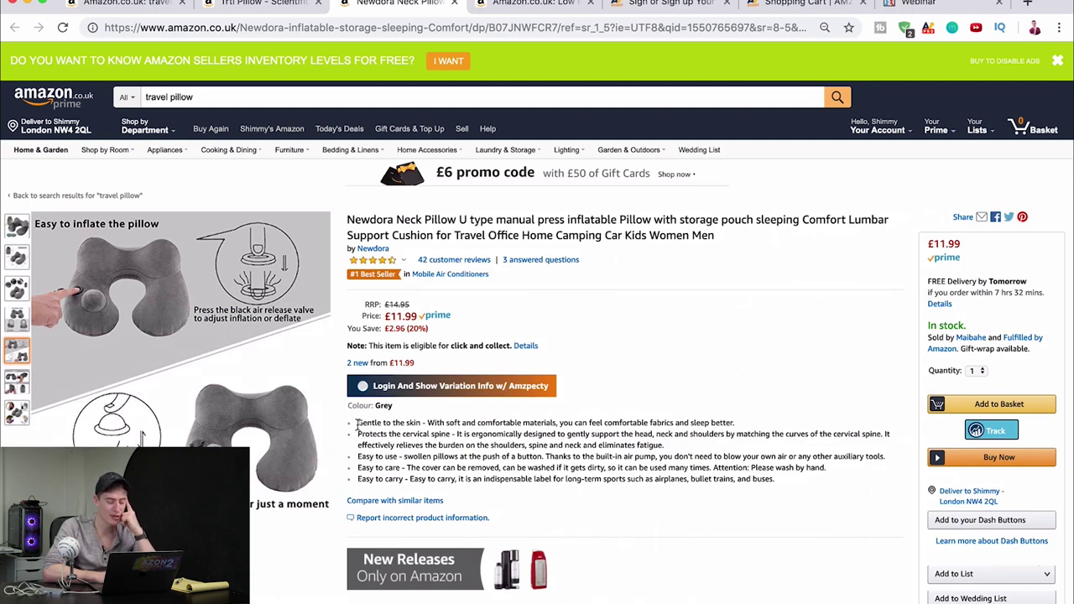
Step: Examine the rest of the Newdora listing, including similar items, best sellers rank, product description, manufacturer content and customer images
scroll(357, 424, down, 20)
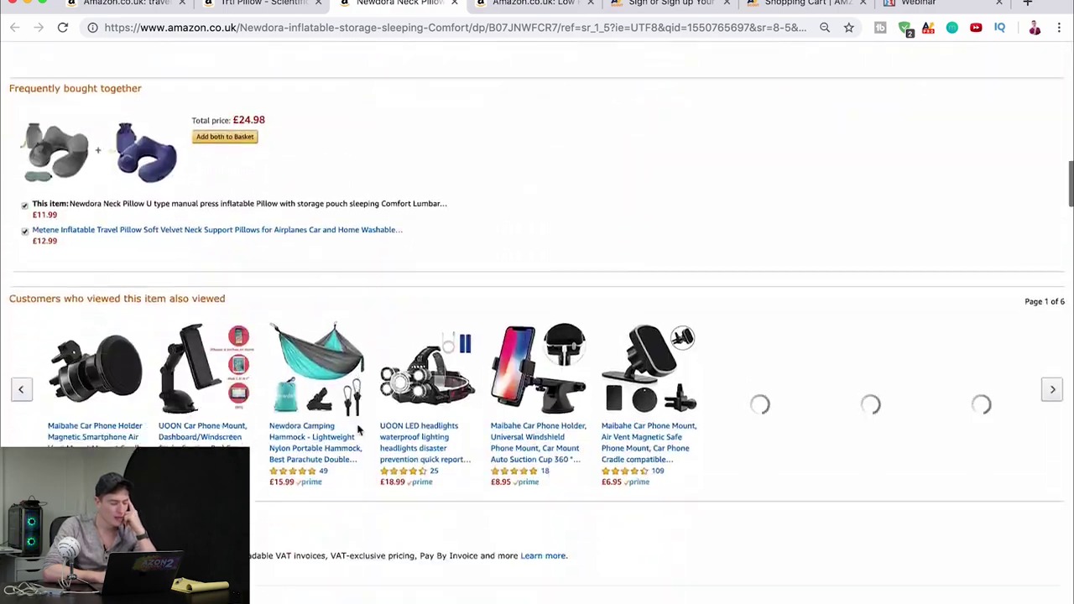
scroll(357, 429, down, 6)
scroll(357, 430, up, 1)
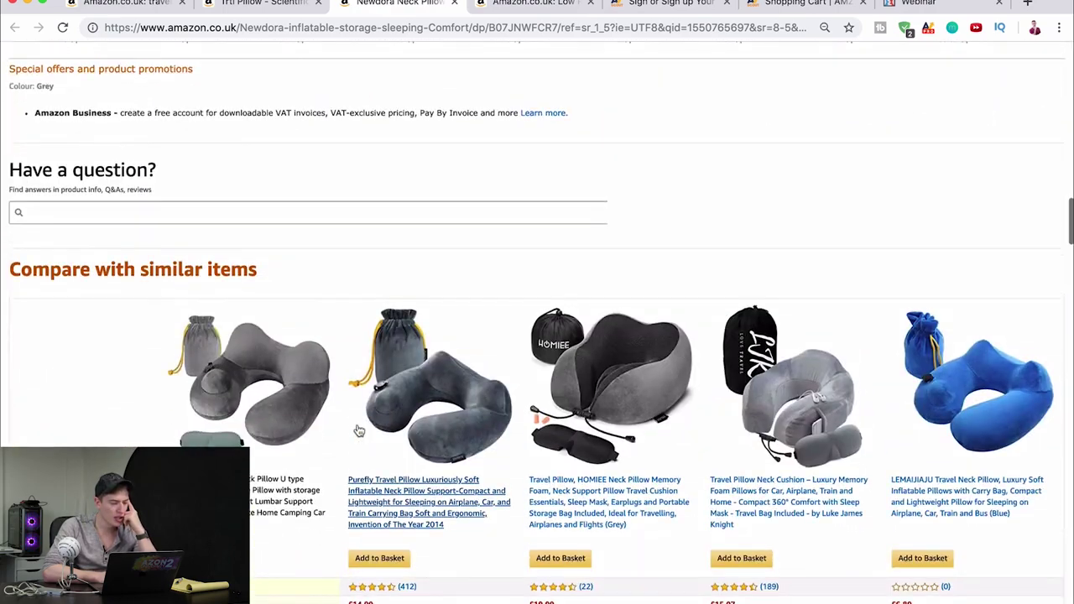
scroll(358, 430, down, 12)
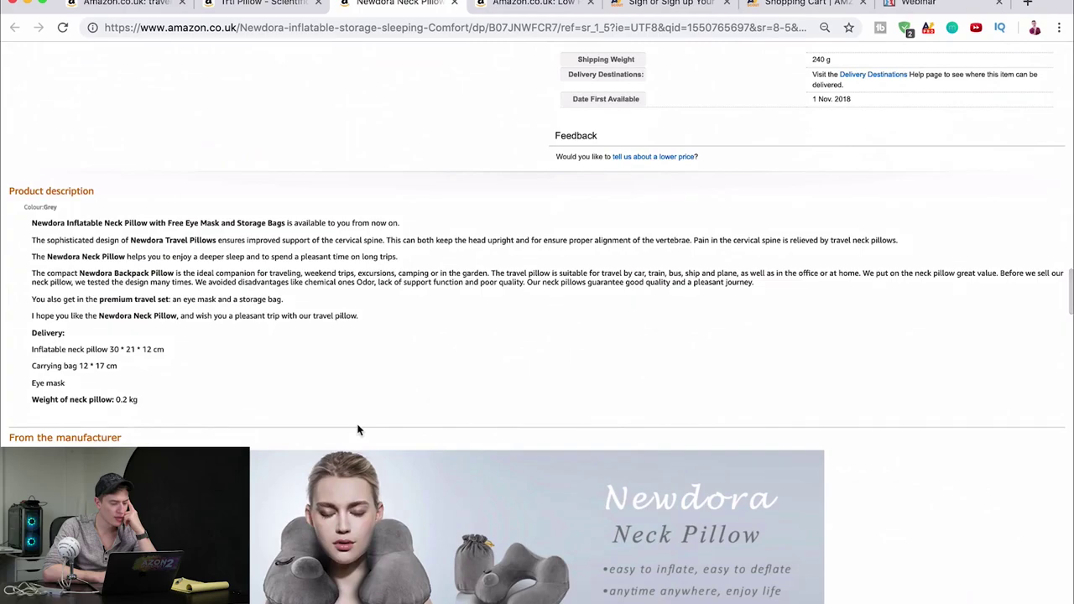
scroll(183, 402, down, 20)
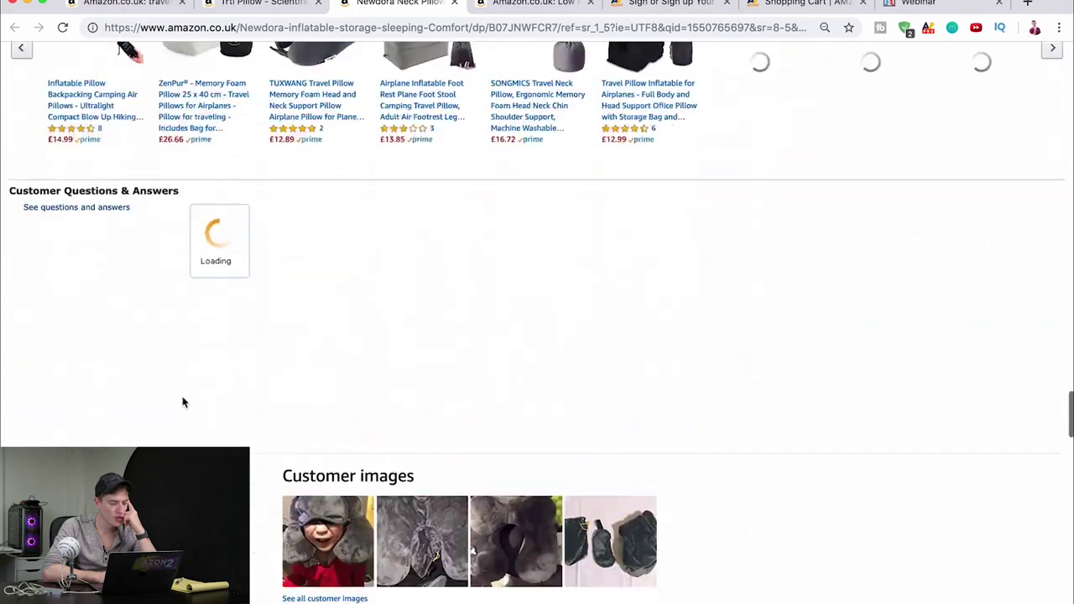
scroll(183, 402, up, 15)
scroll(248, 336, up, 8)
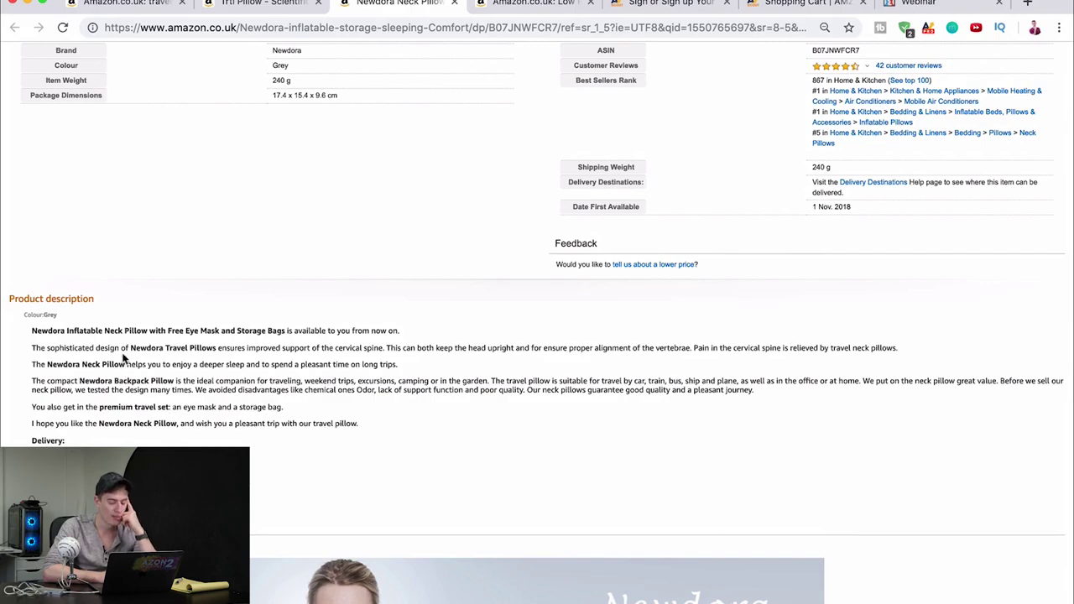
scroll(123, 359, up, 20)
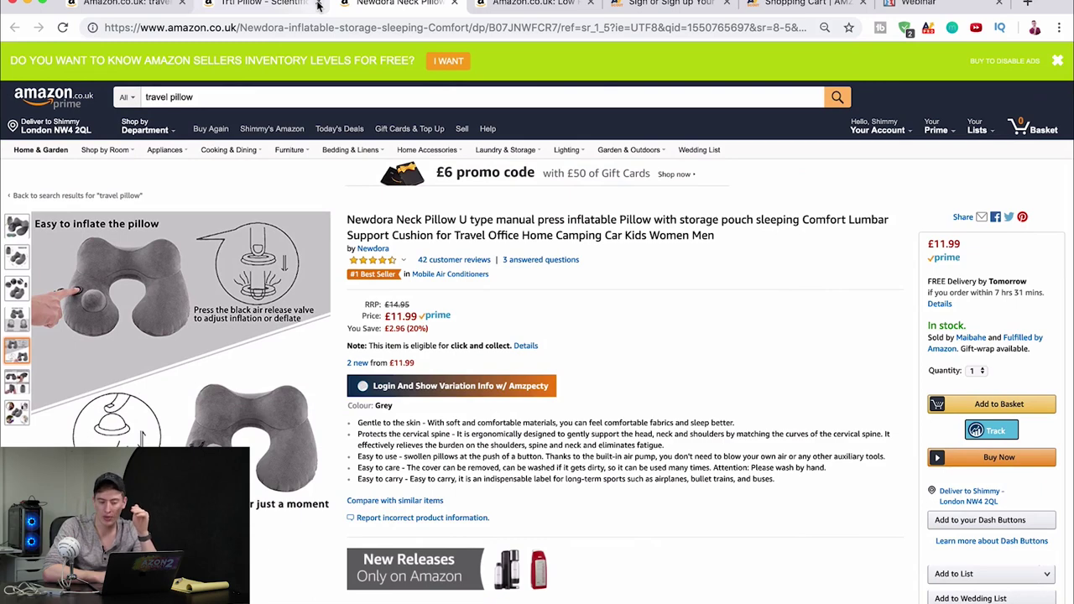
Step: Search Google for "google keyword planner" in a new tab
click(1028, 5)
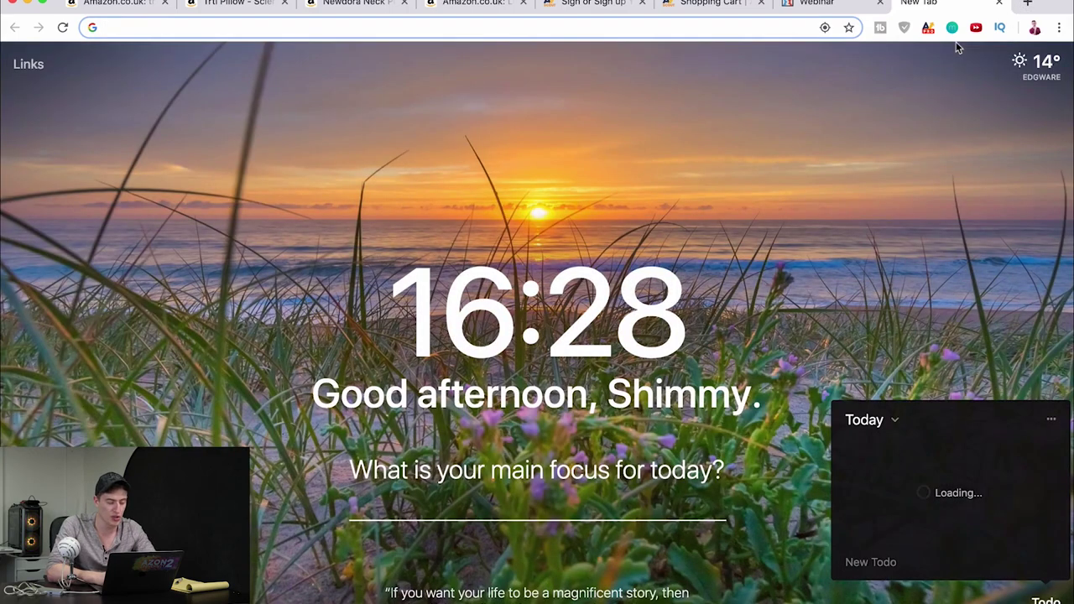
text(google keyword)
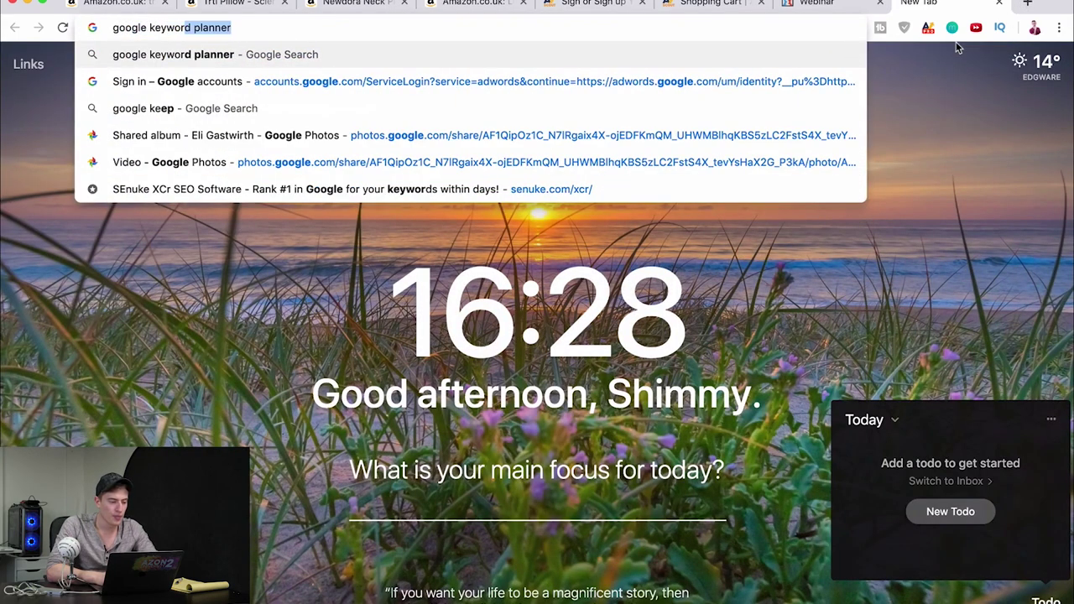
text( plan n)
key(BackSpace)
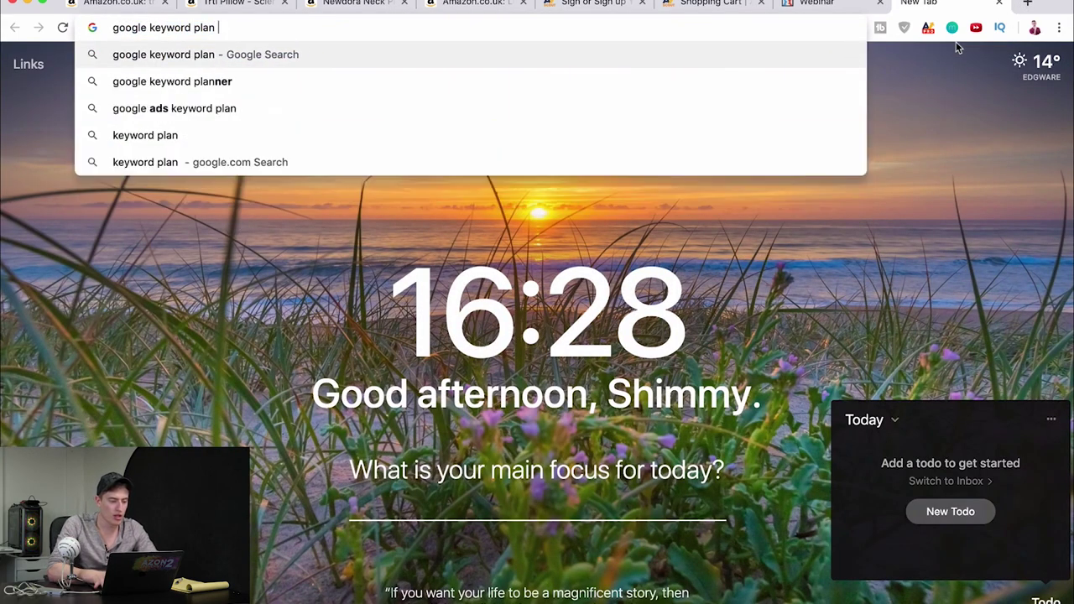
key(BackSpace)
text(ner)
key(Return)
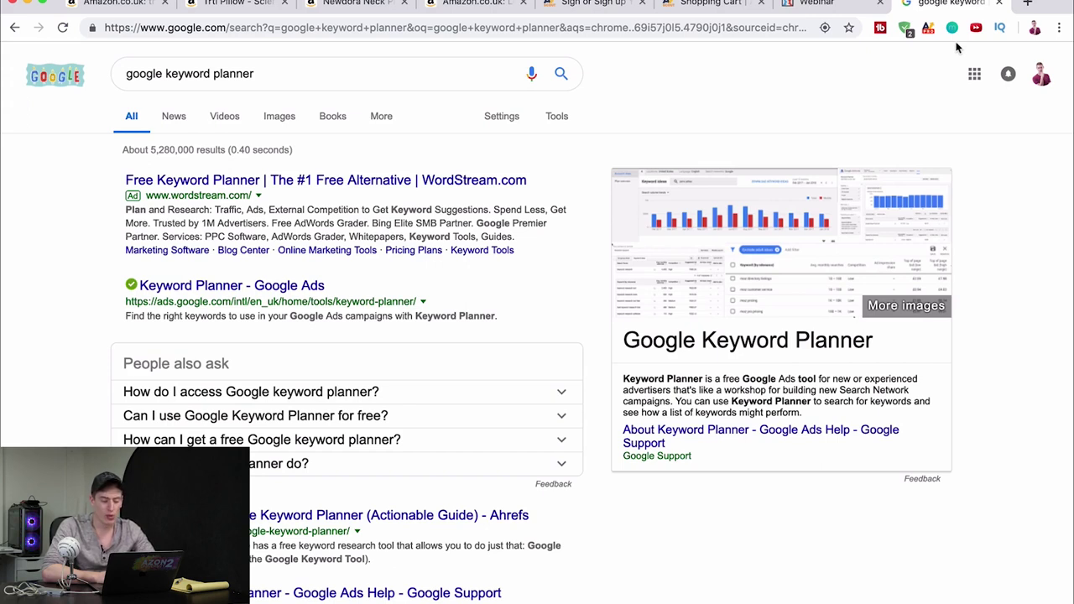
Step: Open the Google Ads Keyword Planner page from the search results and launch the planner
scroll(677, 343, down, 1)
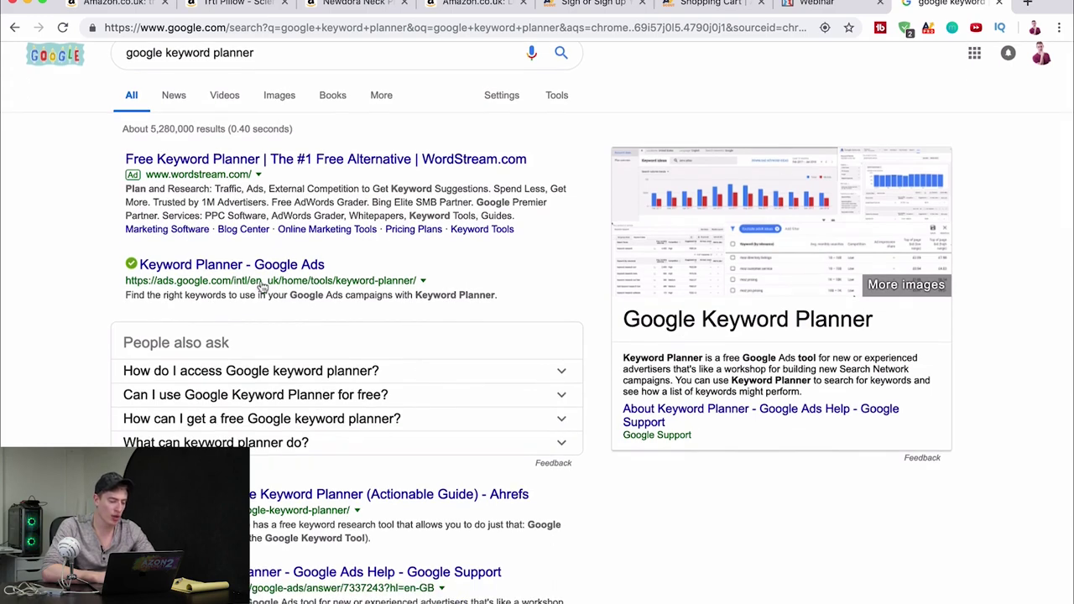
click(259, 267)
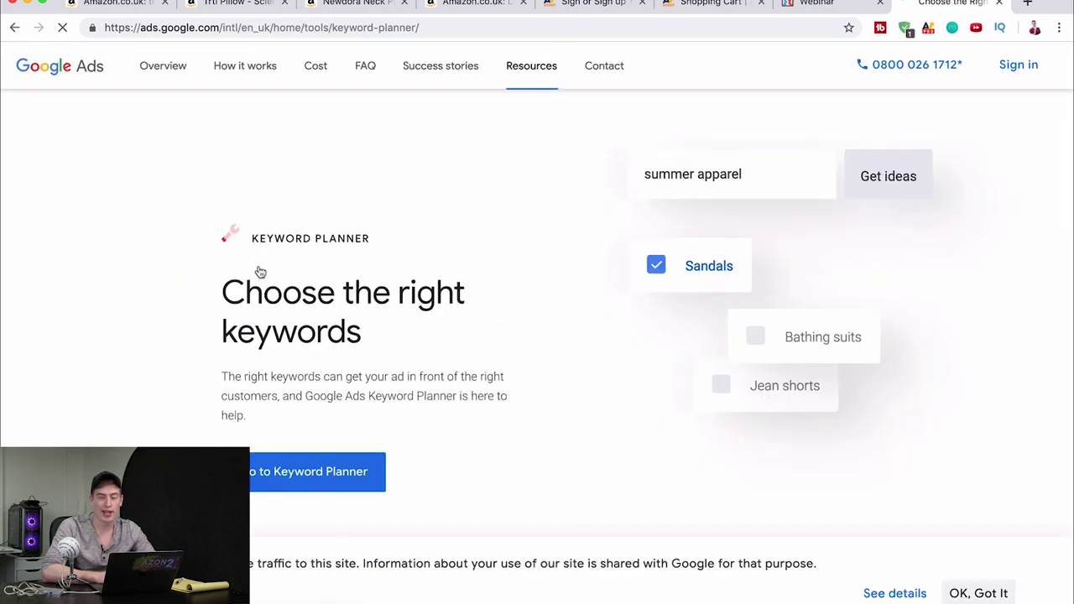
click(304, 485)
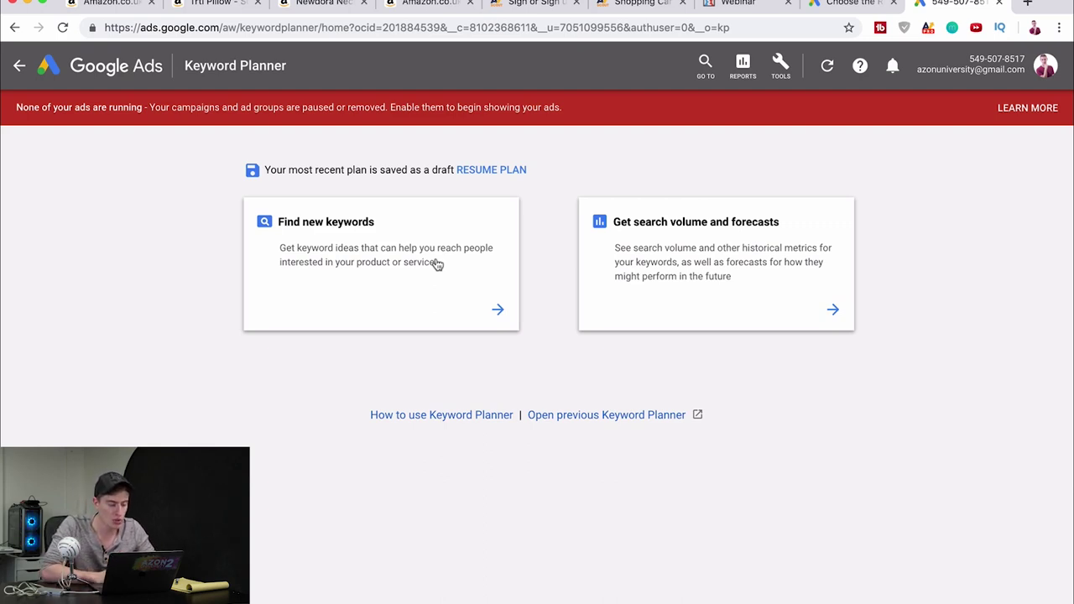
Step: Find new keyword ideas for "travel pillow" in Keyword Planner
click(437, 264)
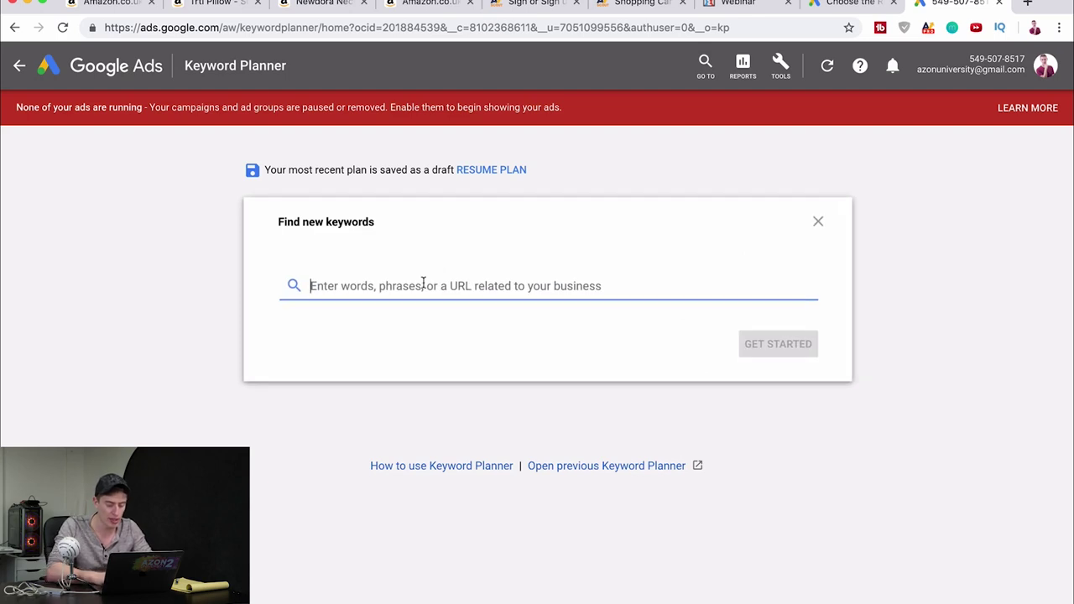
text(travel pillow)
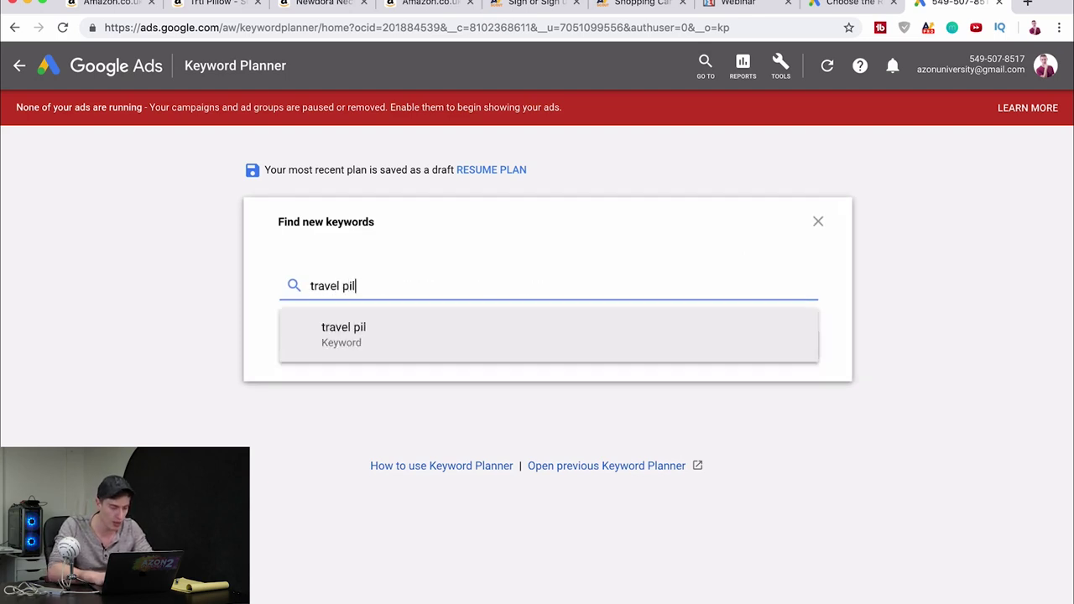
key(Return)
click(751, 344)
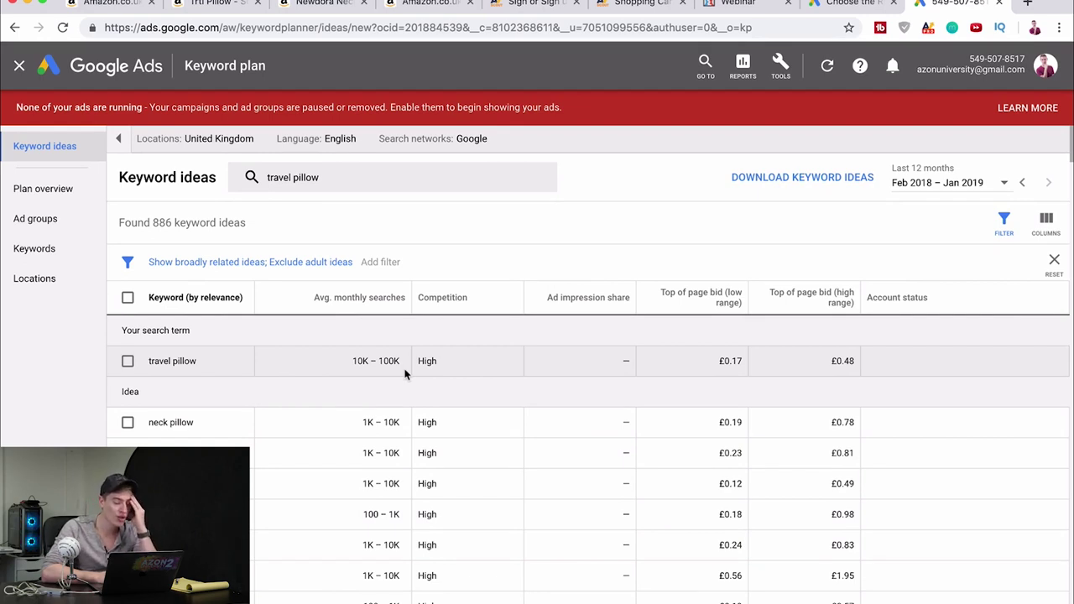
Step: Review the keyword ideas related to travel pillow, comparing their average monthly searches, competition and bid ranges
scroll(395, 386, down, 1)
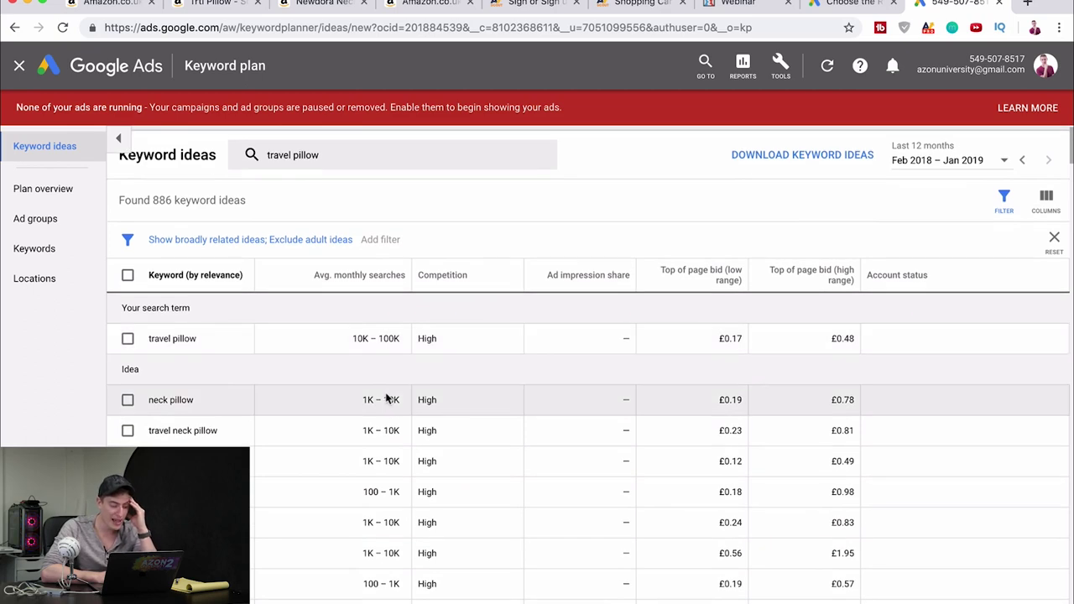
scroll(387, 399, down, 3)
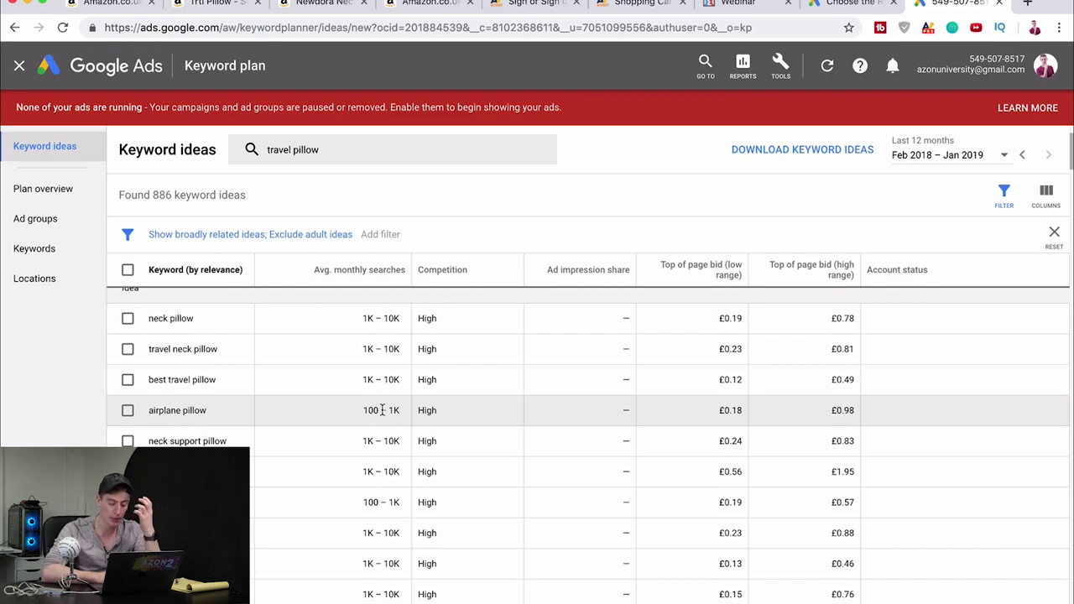
scroll(382, 409, down, 8)
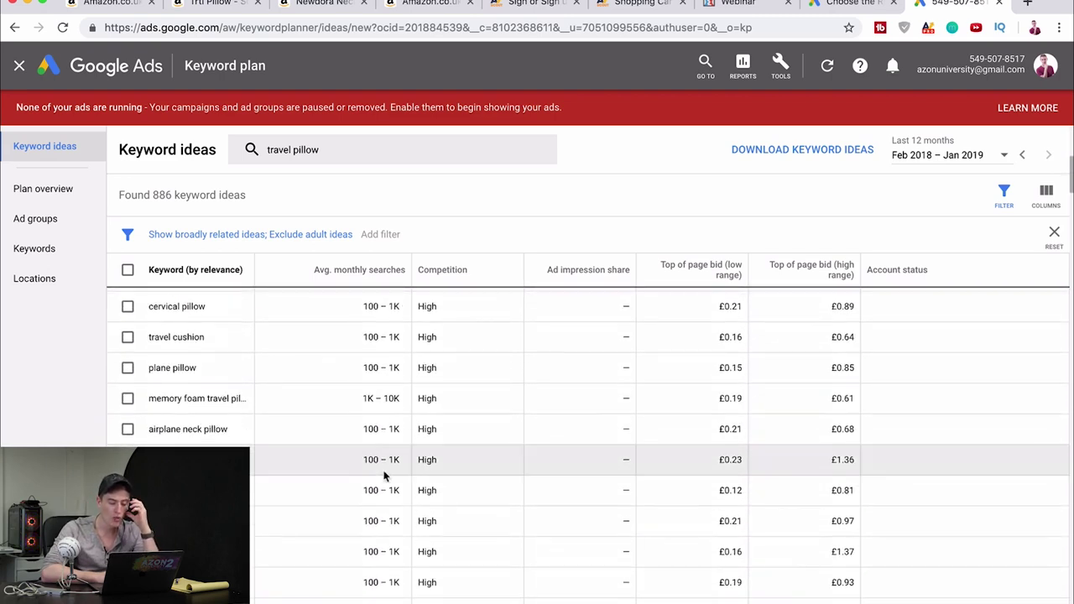
scroll(378, 408, down, 10)
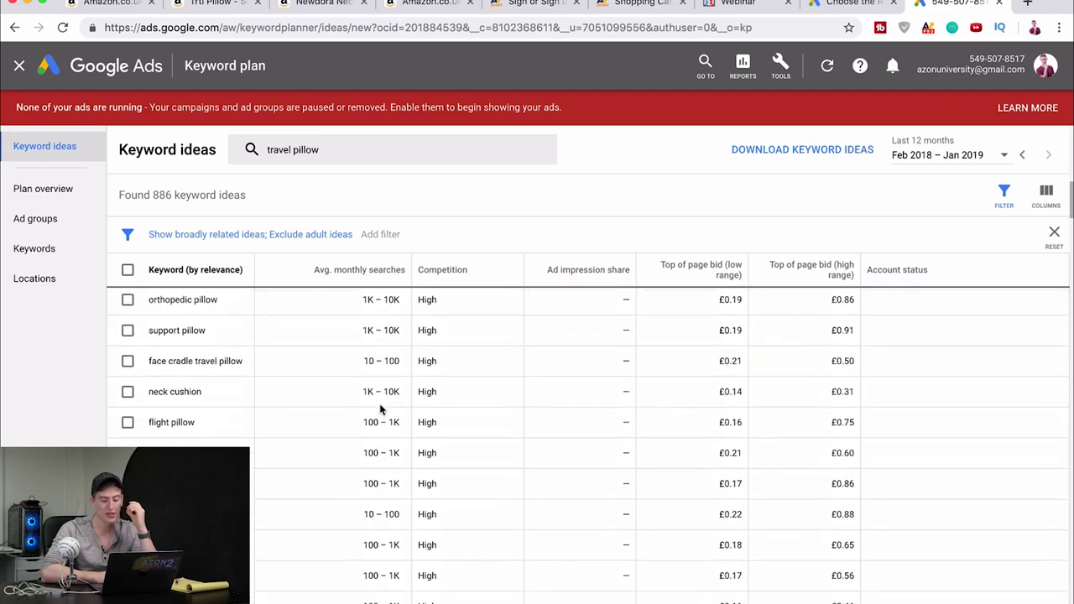
scroll(380, 409, up, 20)
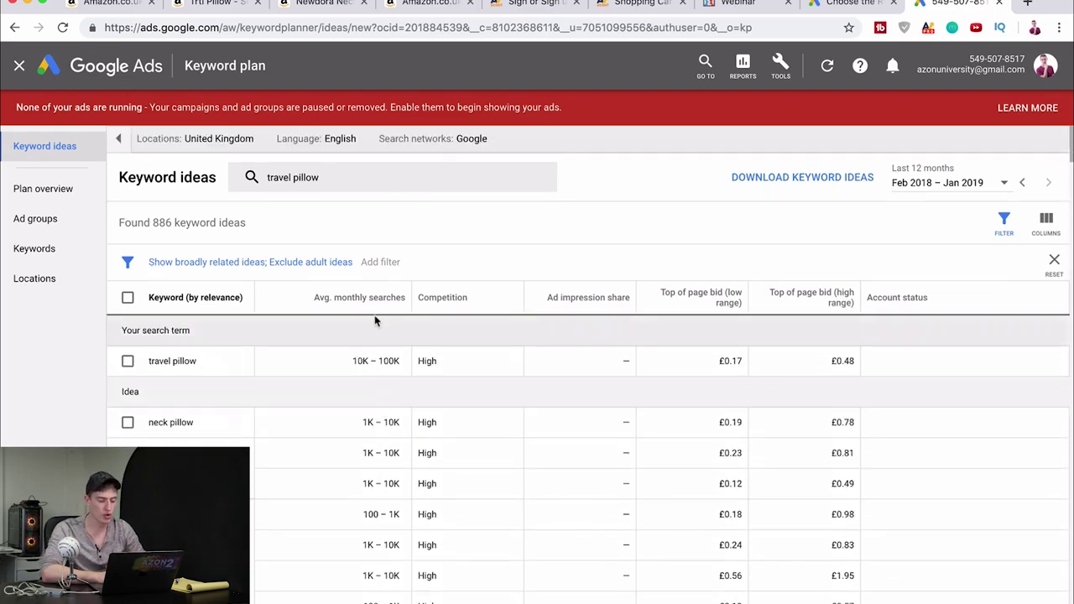
Step: Sort the keyword ideas by average monthly searches, highest first, and look through the most searched terms
click(375, 301)
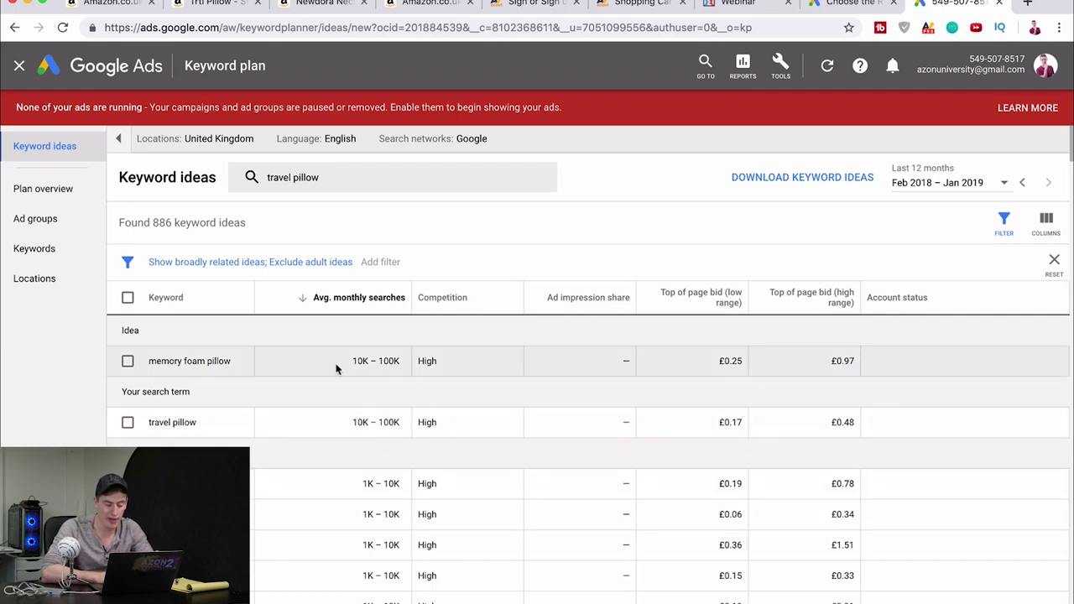
scroll(347, 498, down, 5)
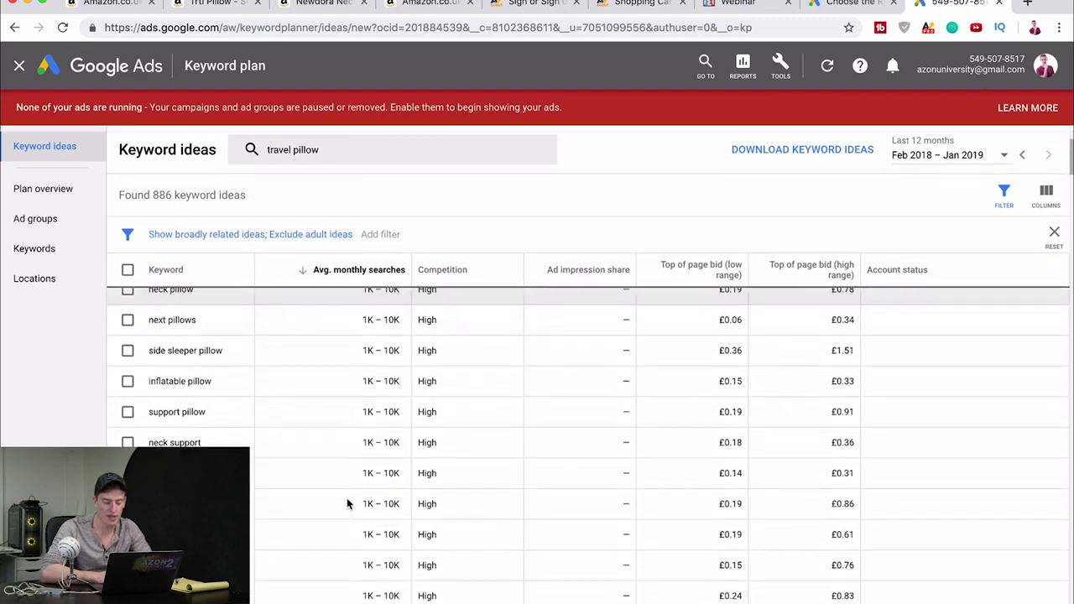
scroll(347, 502, down, 3)
scroll(347, 503, up, 2)
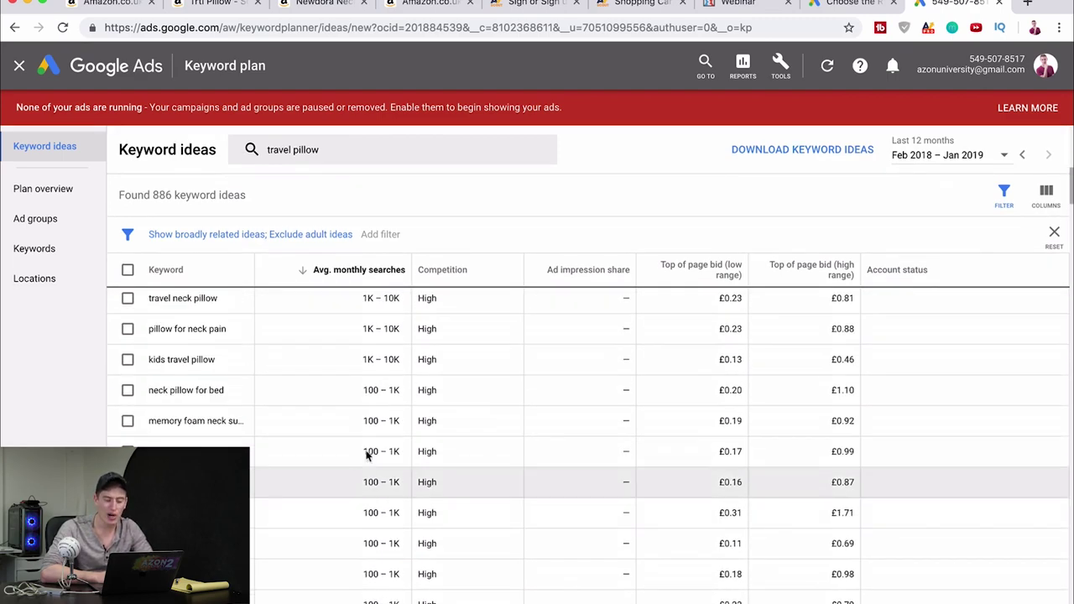
scroll(375, 421, up, 5)
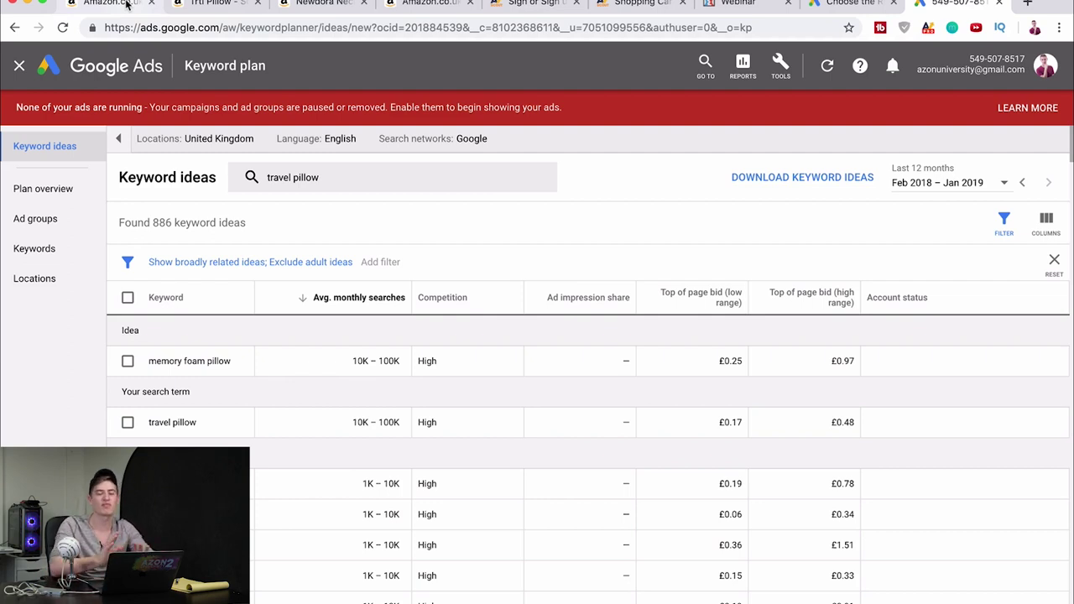
Step: Go back to the Amazon travel pillow results, view the AMZScout Pro Lifetime shopping cart, and return to the results
click(126, 4)
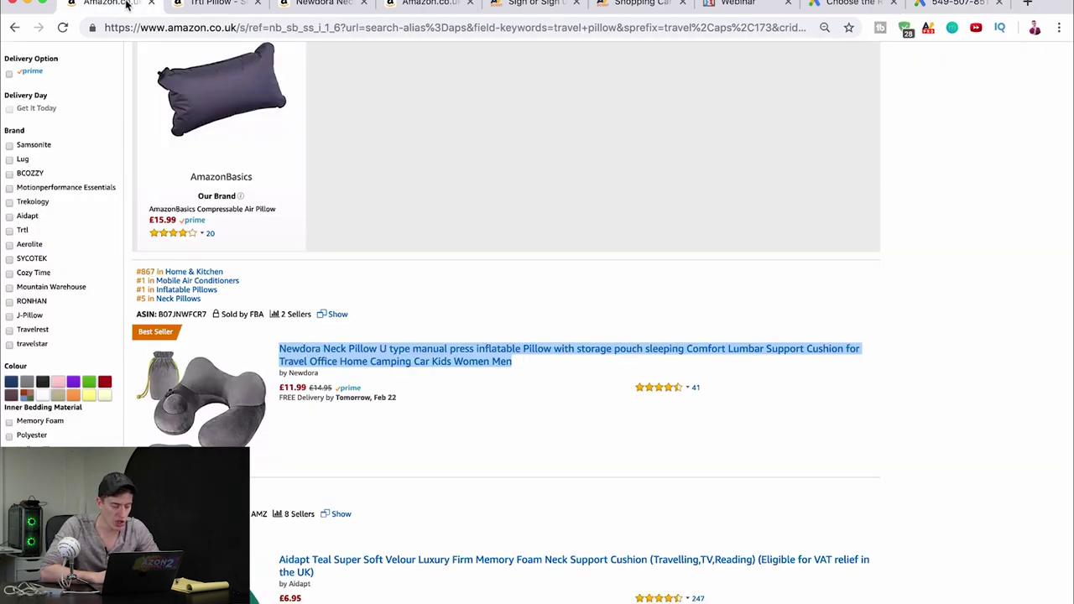
scroll(374, 285, up, 5)
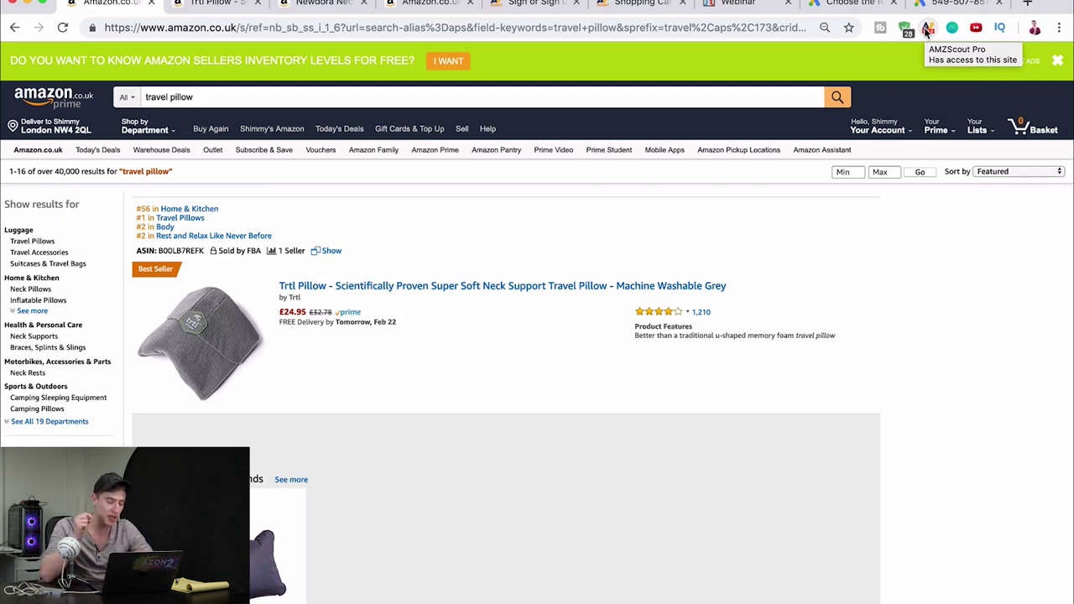
click(634, 7)
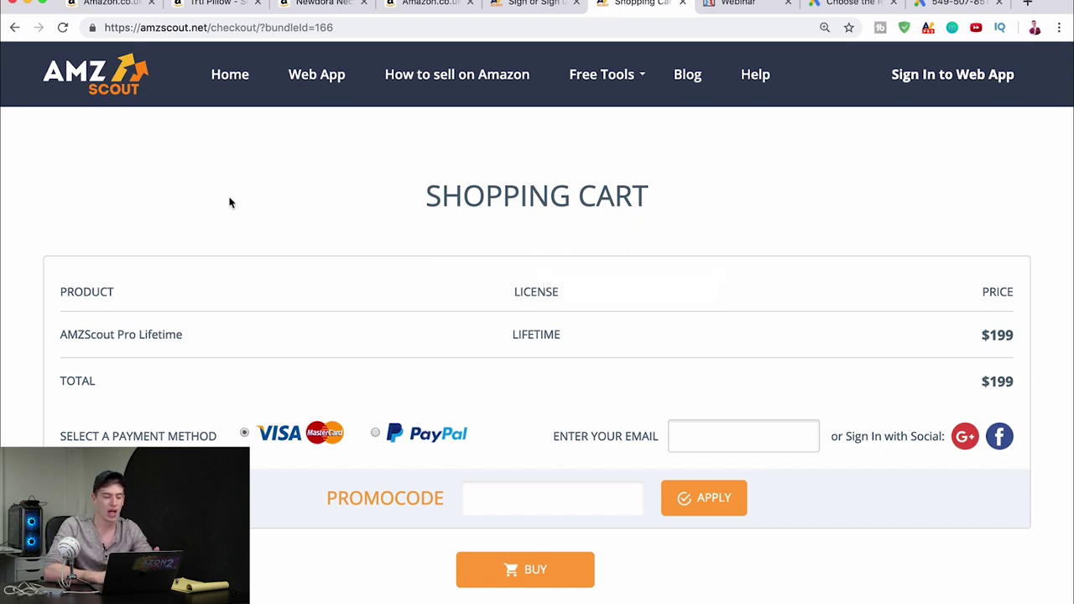
click(131, 3)
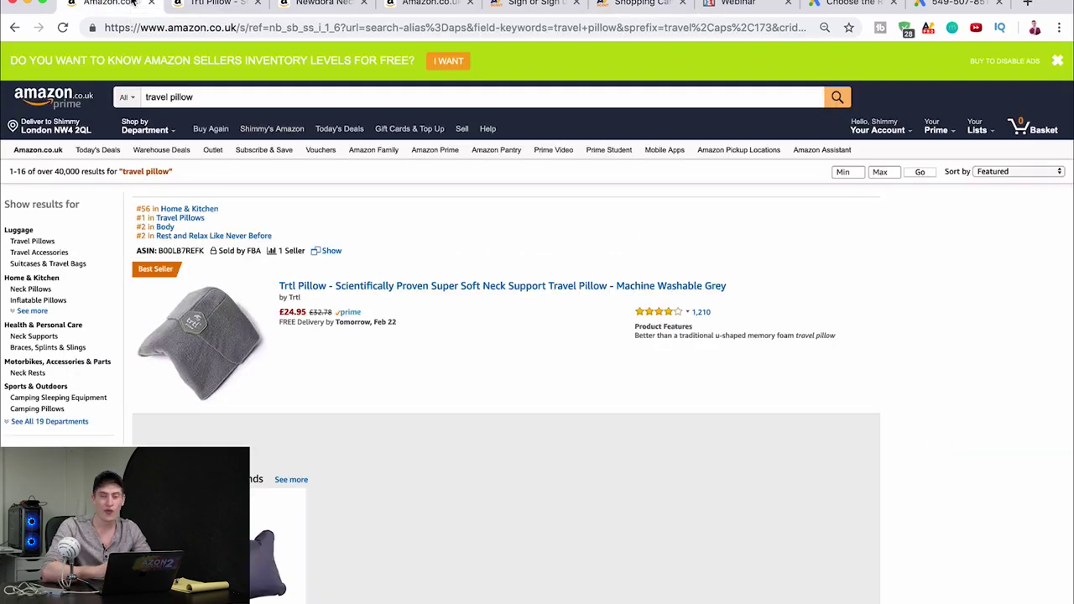